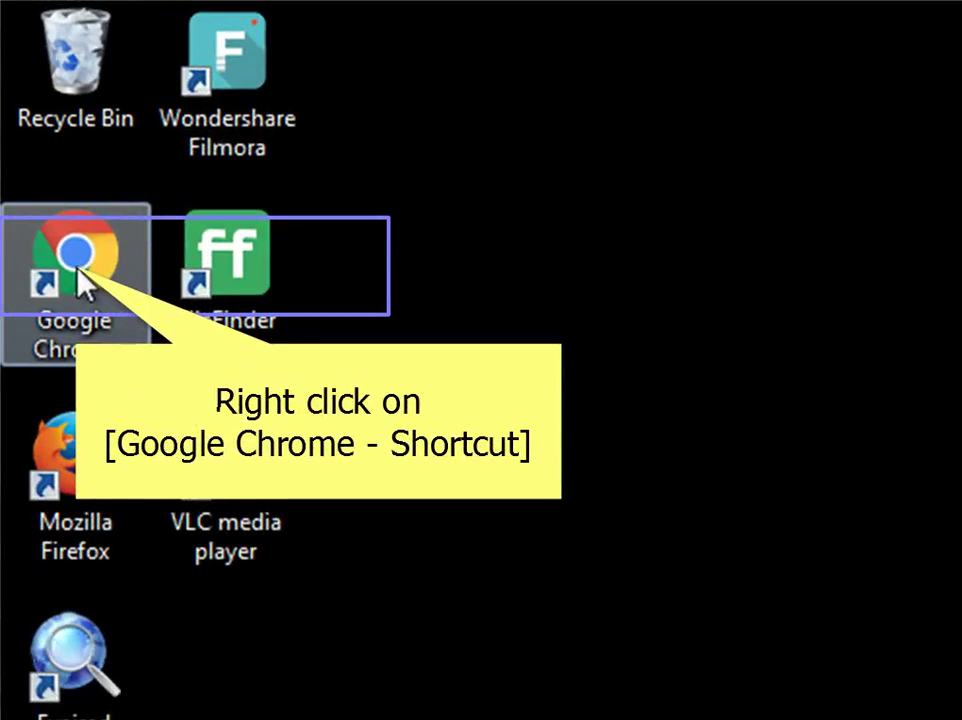
Trim tracker.marinsm.com from the Chrome shortcut Target so it ends at chrome.exe, approving as administrator
right_click(78, 262)
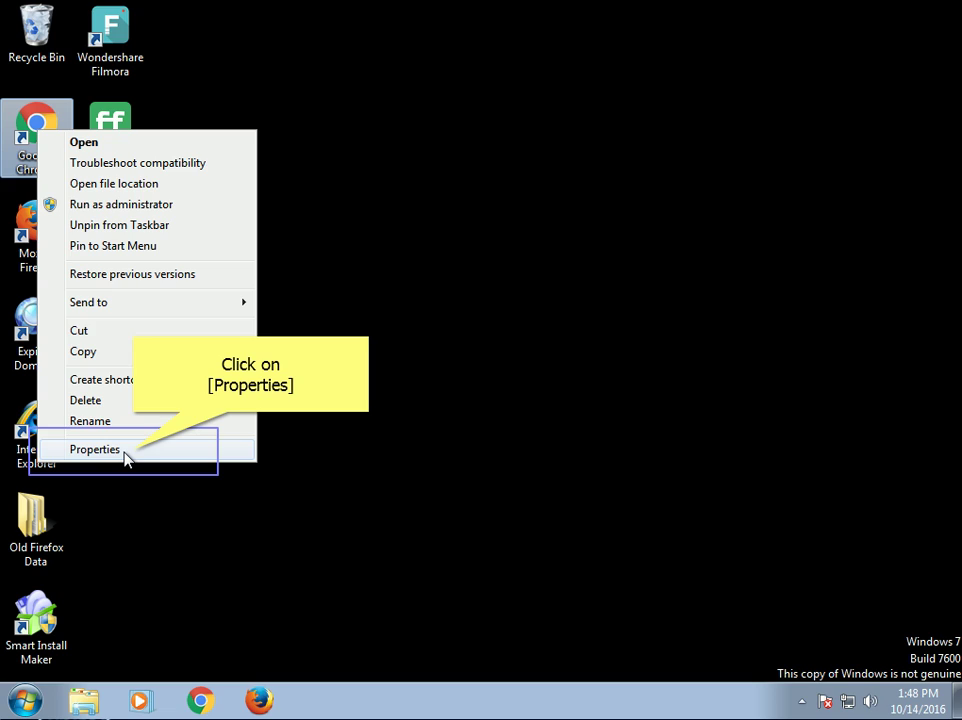
click(95, 449)
drag(268, 316, 393, 316)
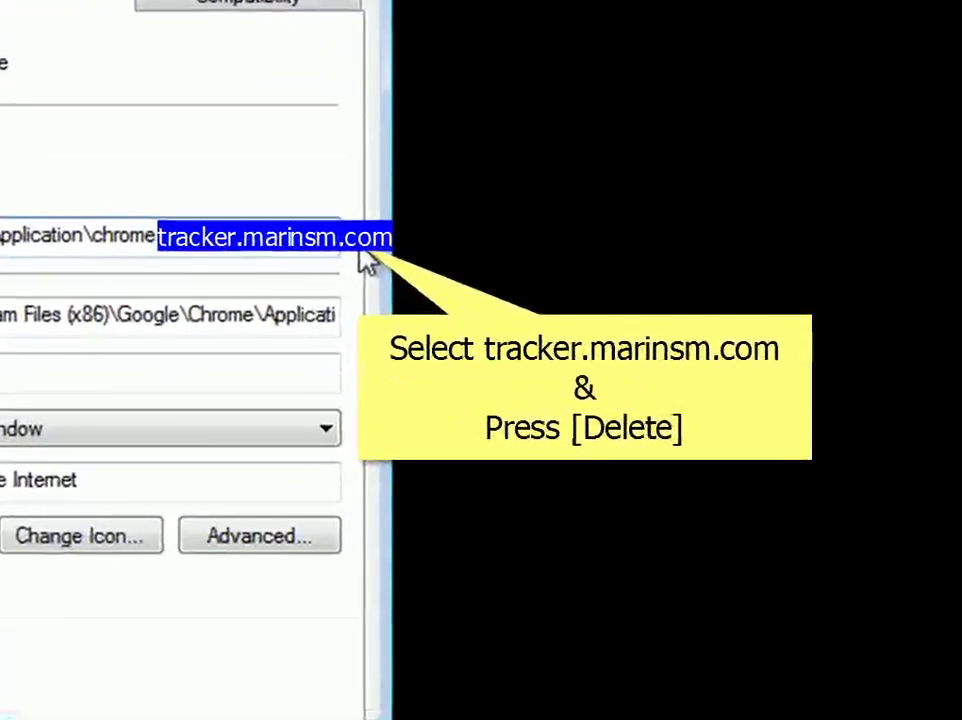
key(Delete)
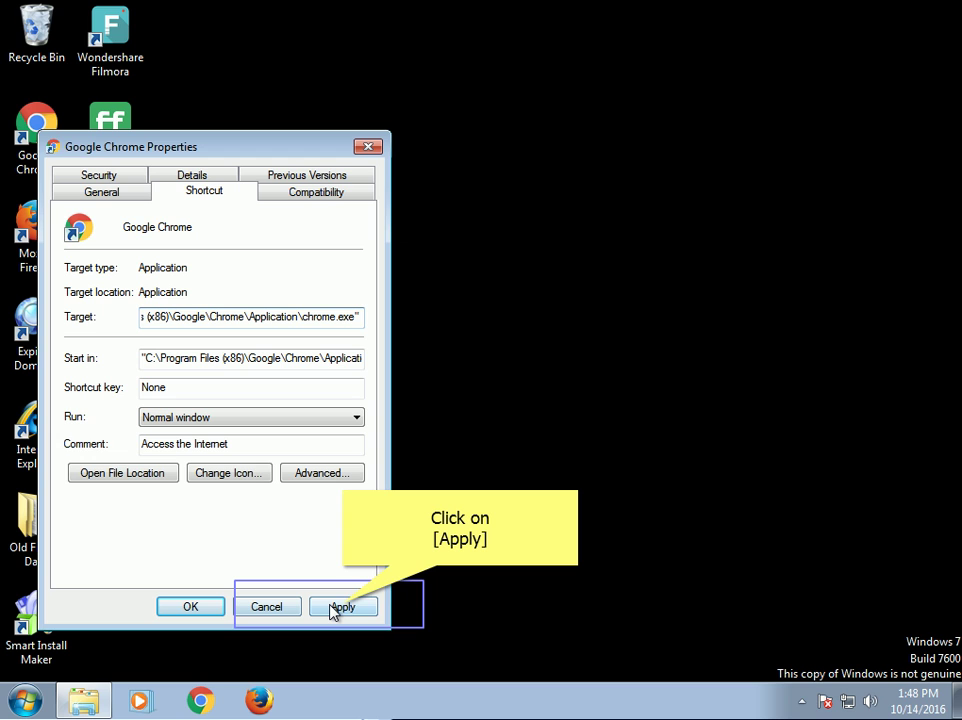
click(337, 607)
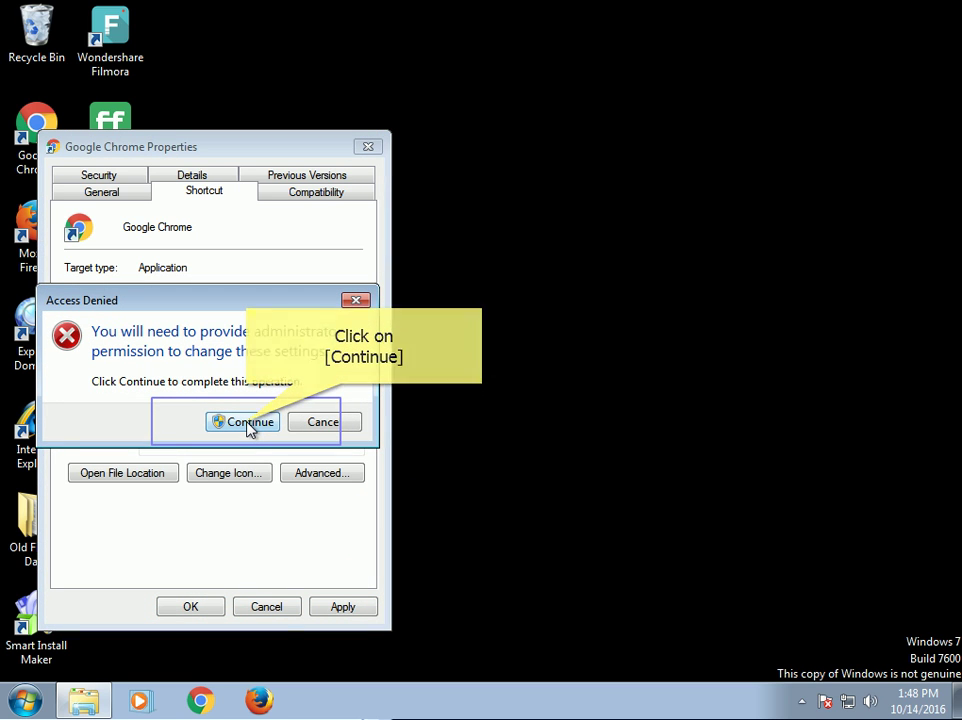
click(248, 425)
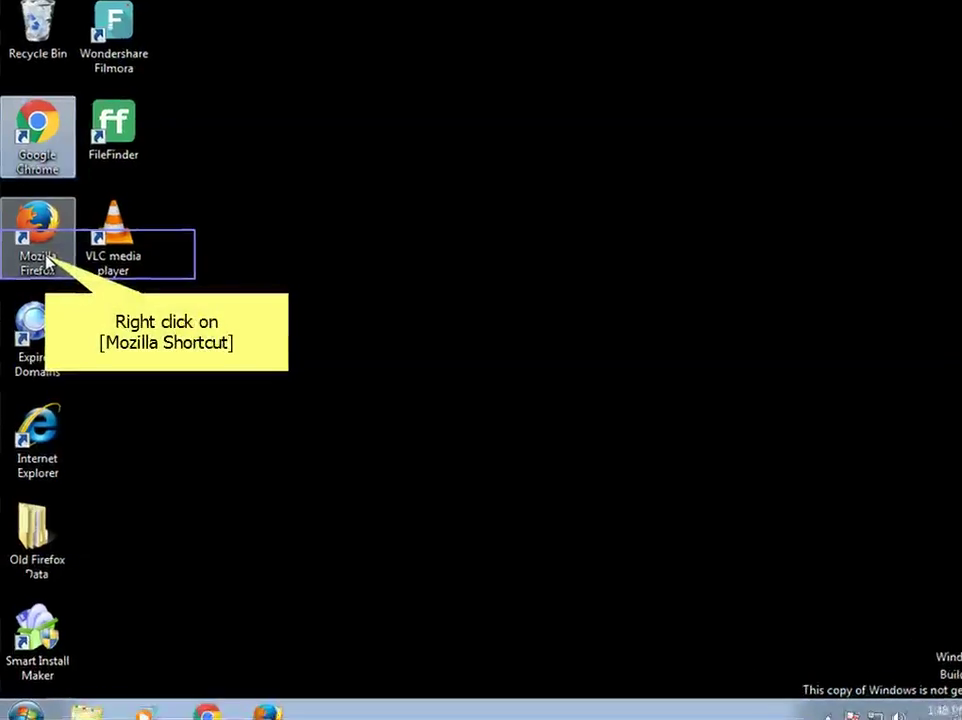
Trim tracker.marinsm.com from the Firefox shortcut Target so it ends at firefox.exe, approving as administrator
right_click(53, 268)
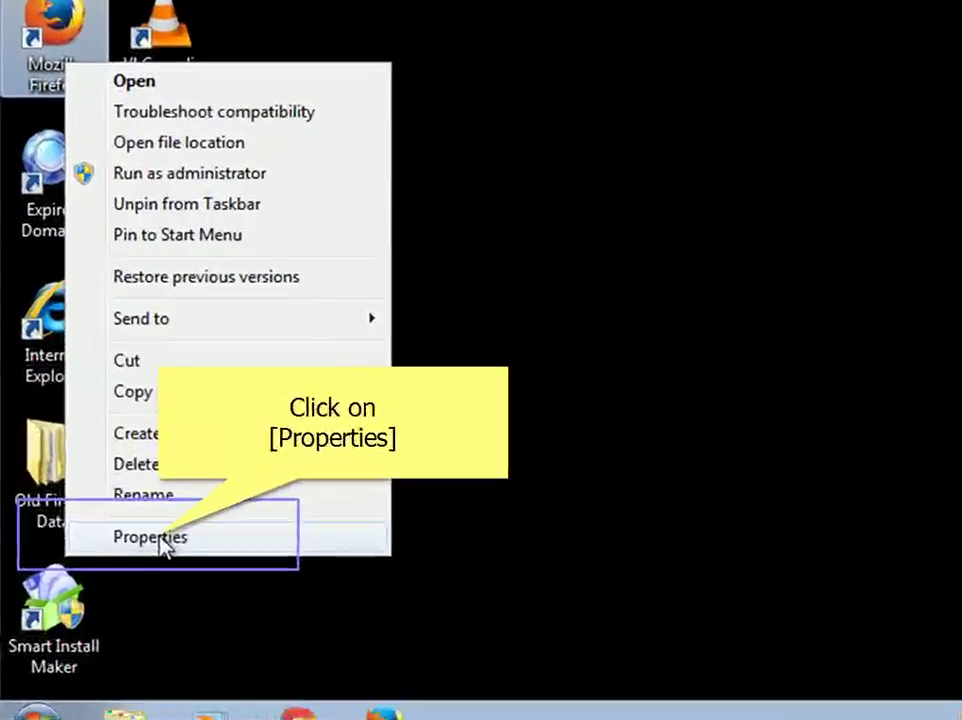
click(205, 512)
drag(274, 362, 394, 363)
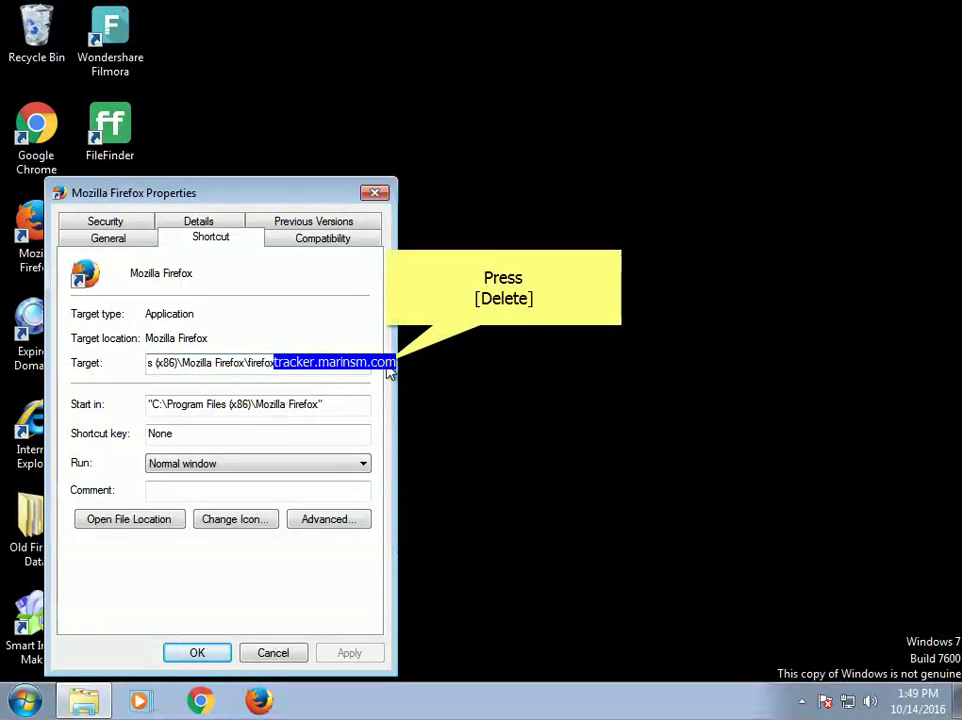
key(Delete)
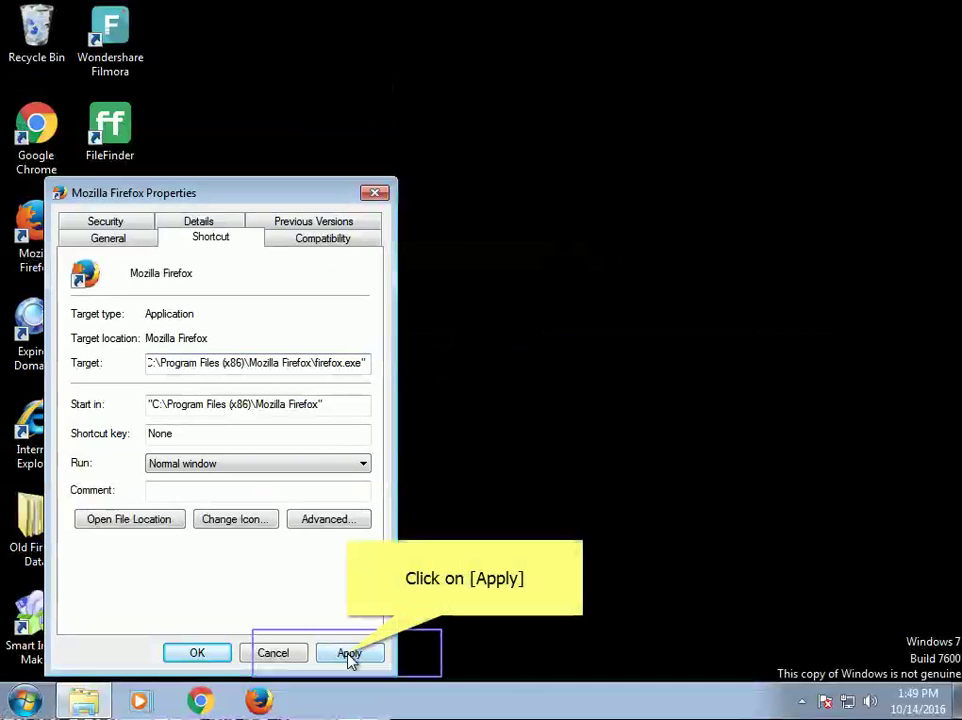
click(350, 655)
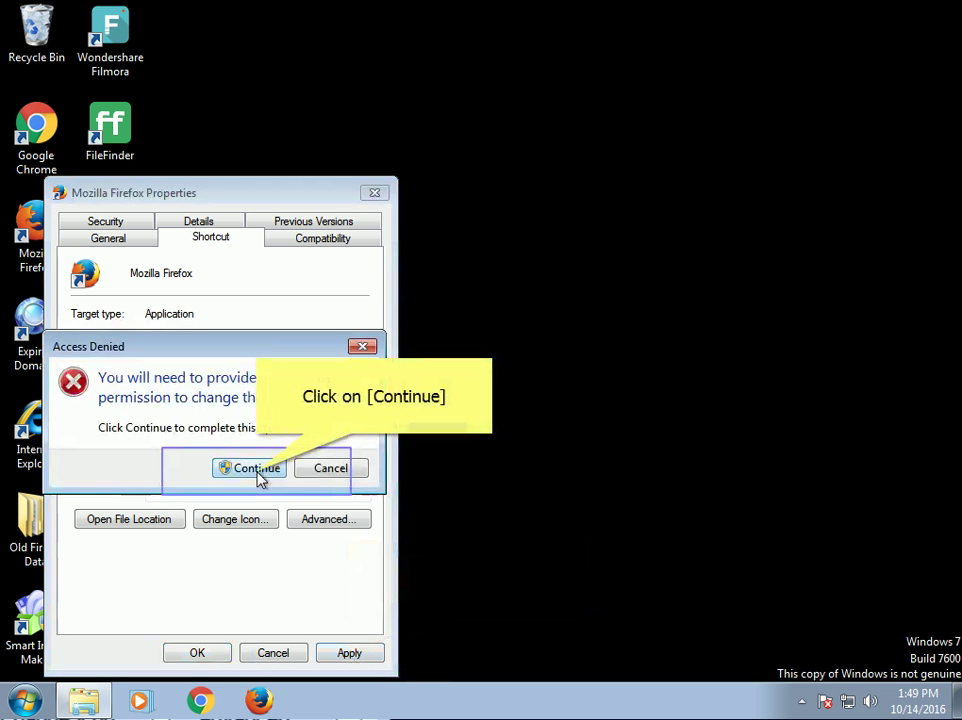
click(258, 472)
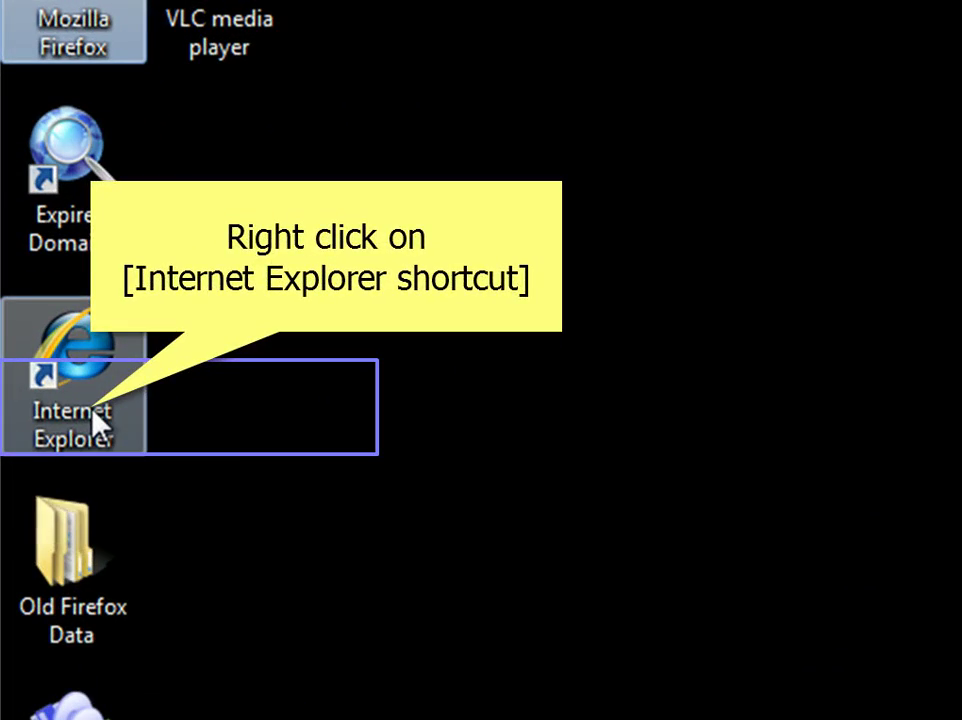
Delete tracker.marinsm.com so the Internet Explorer shortcut targets only iexplore.exe, then apply and close
right_click(95, 420)
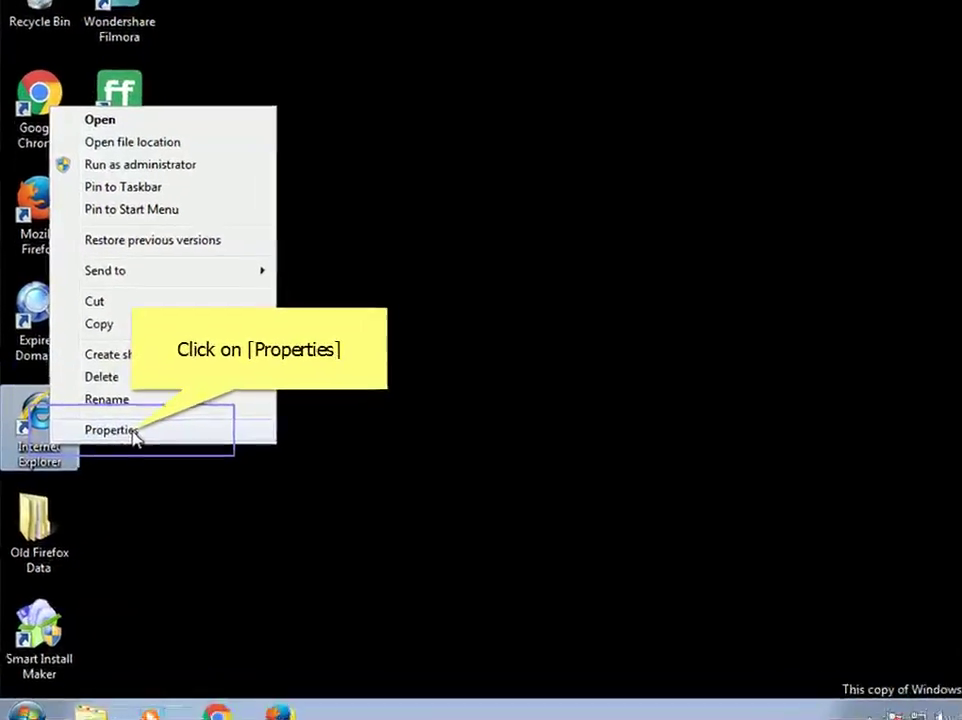
click(103, 434)
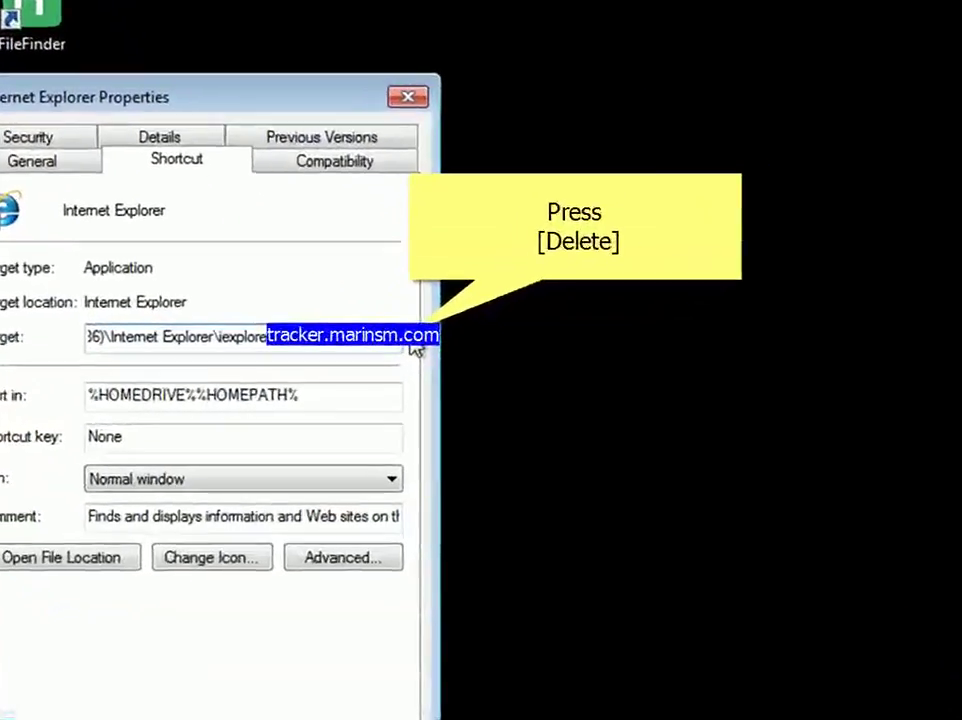
key(Delete)
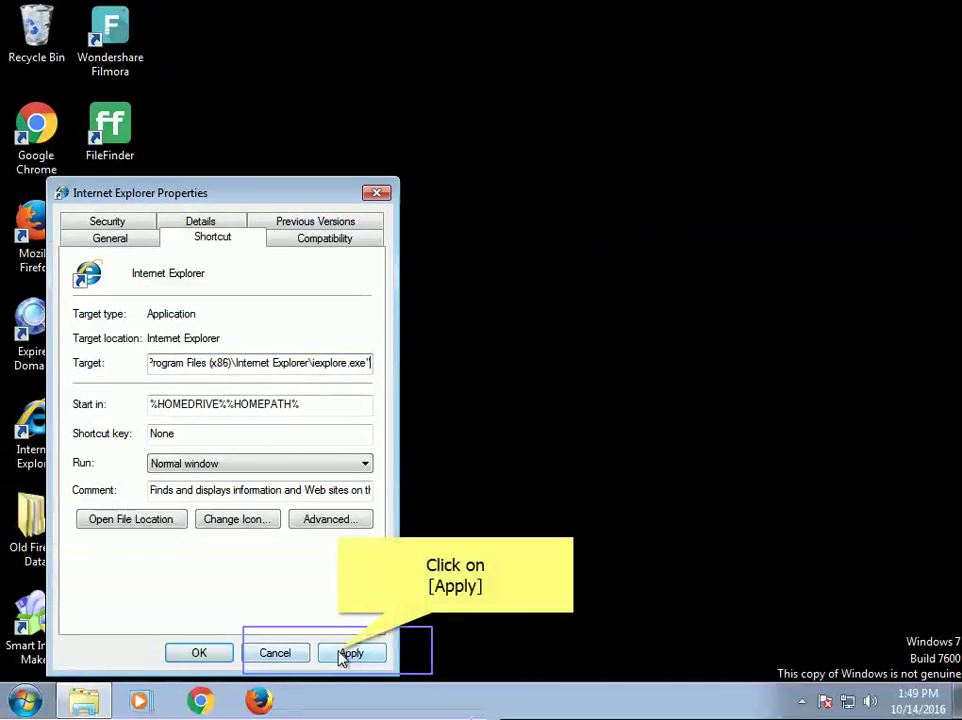
click(347, 654)
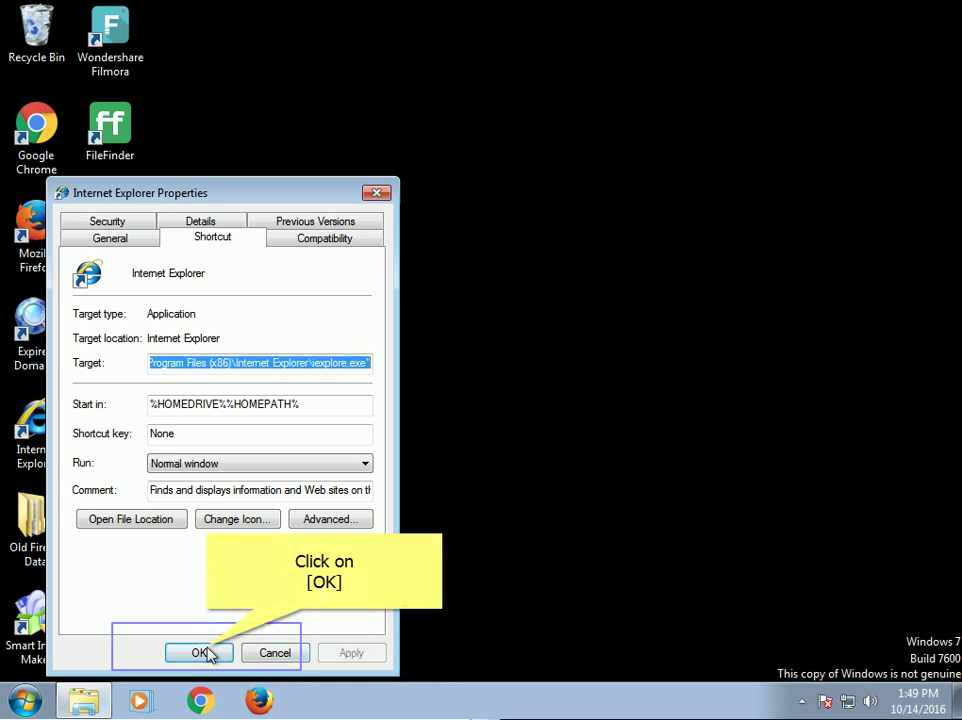
click(205, 653)
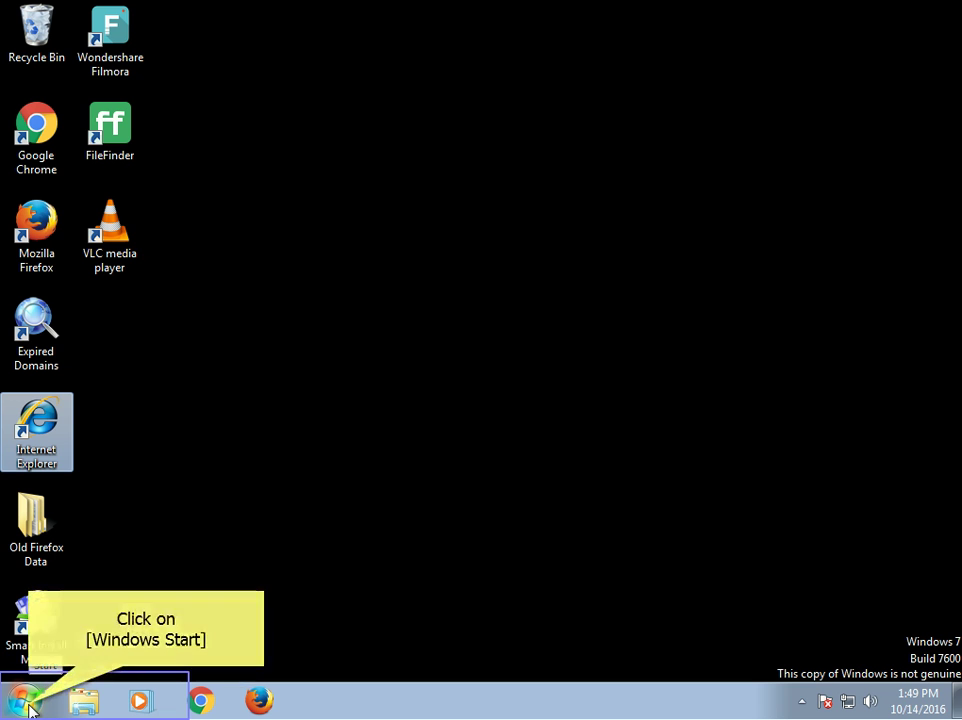
Open Programs and Features from Control Panel and right-click tracker.marinsm.com 1.00 to uninstall it
click(28, 704)
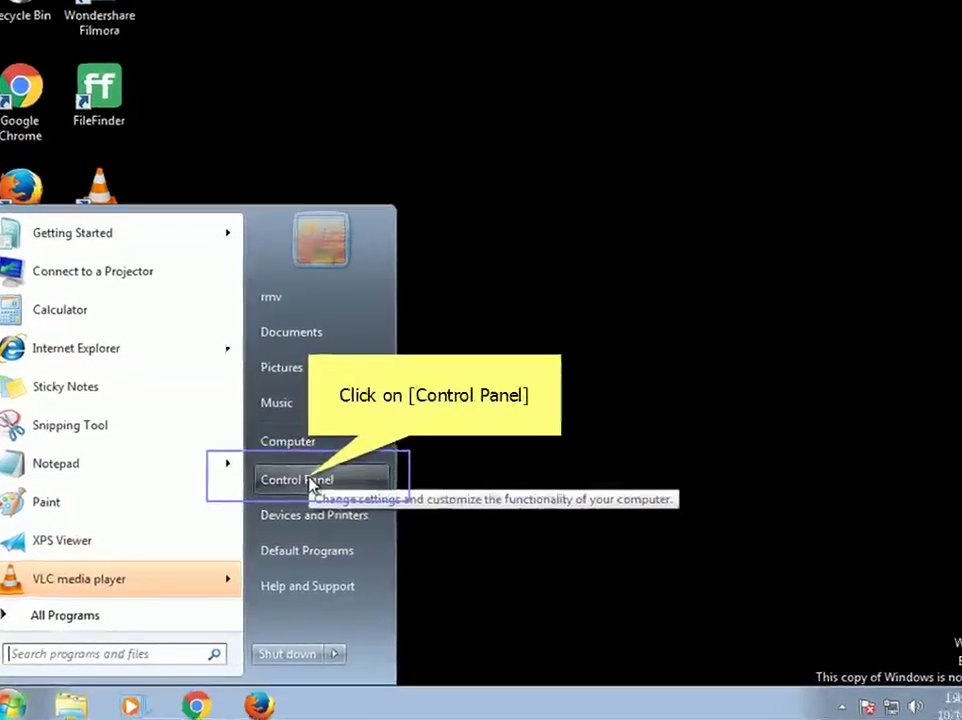
click(308, 492)
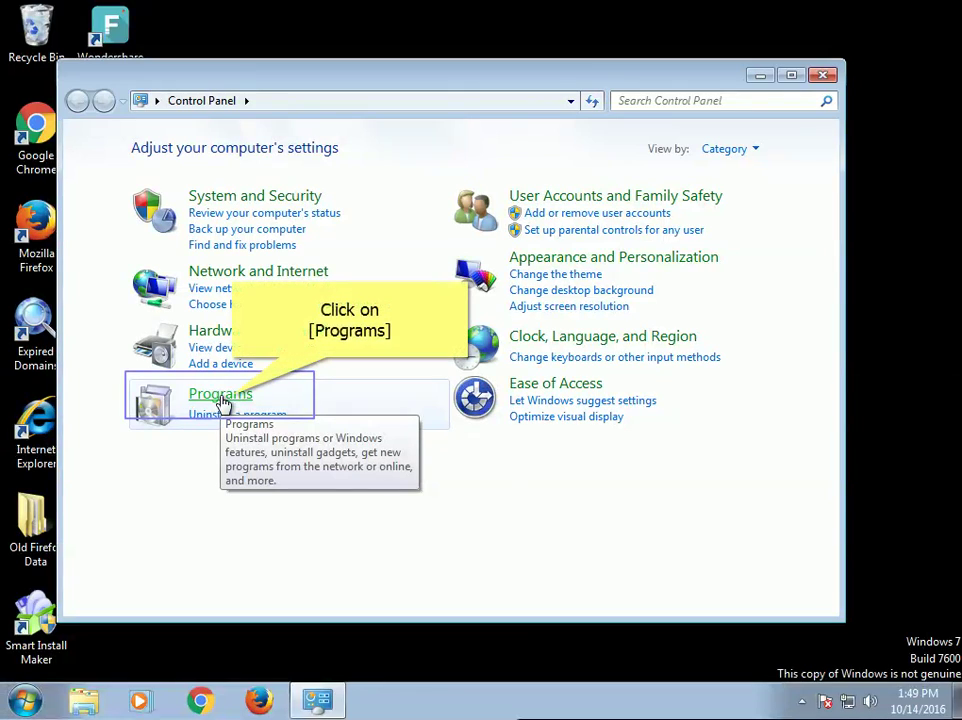
click(221, 396)
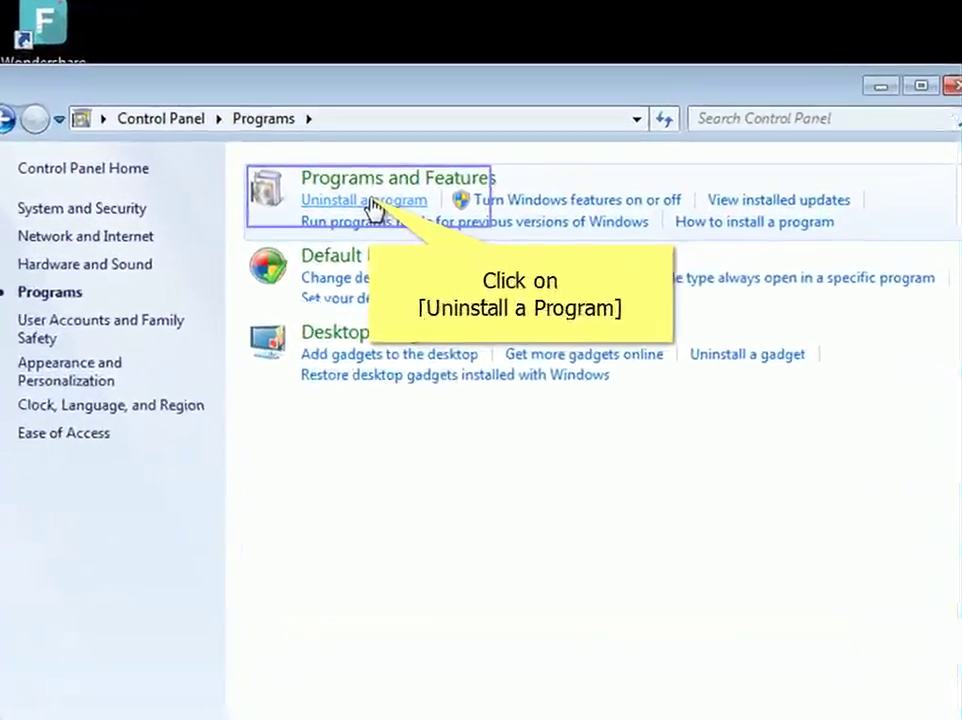
click(383, 250)
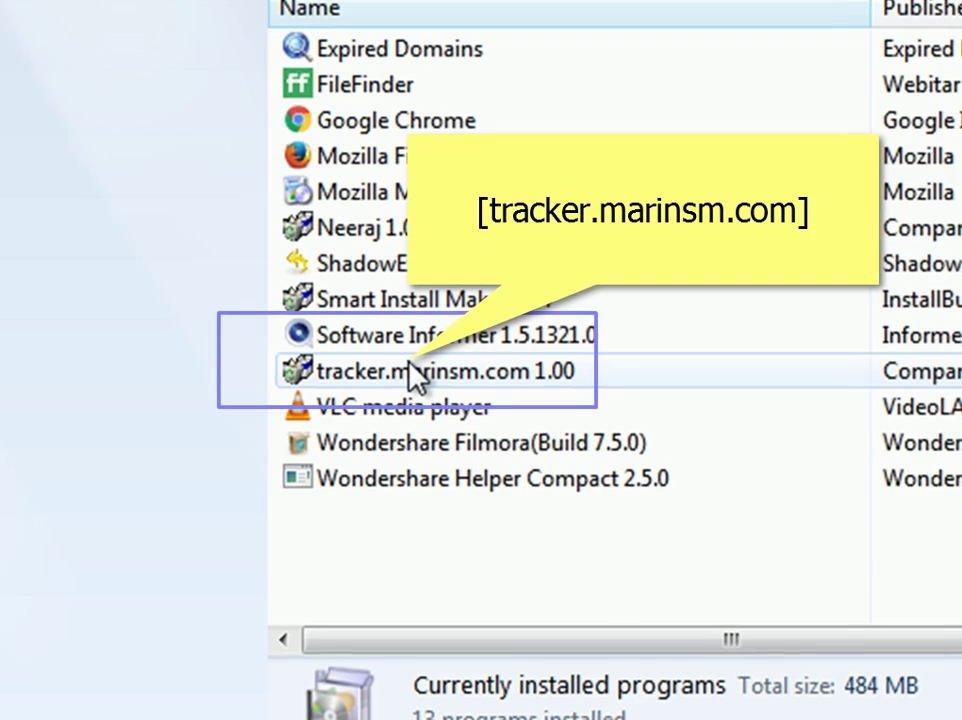
click(418, 375)
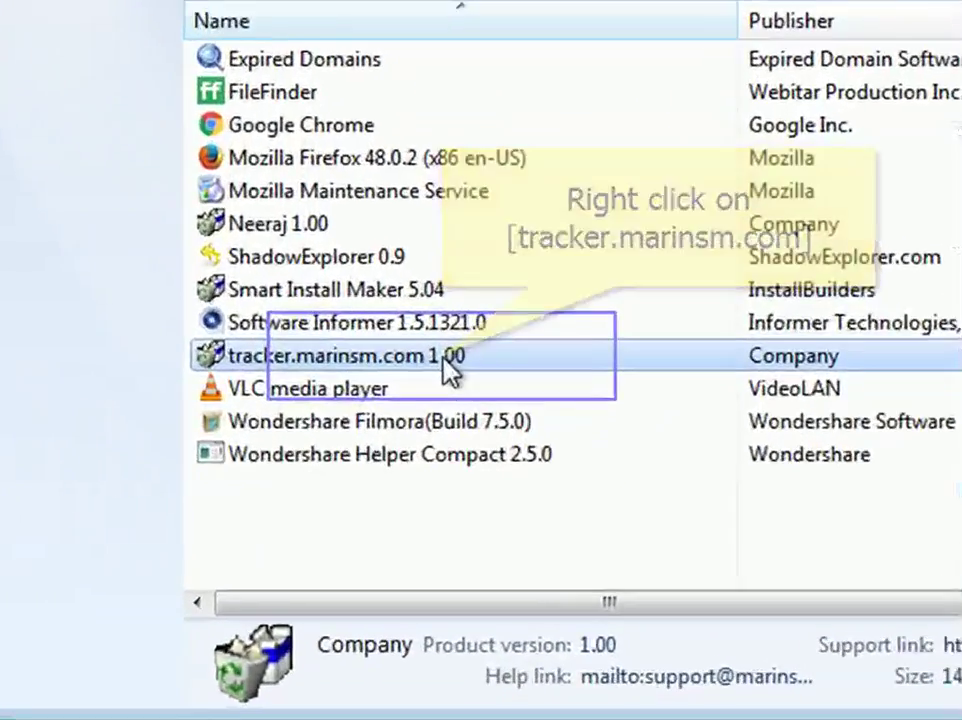
right_click(430, 425)
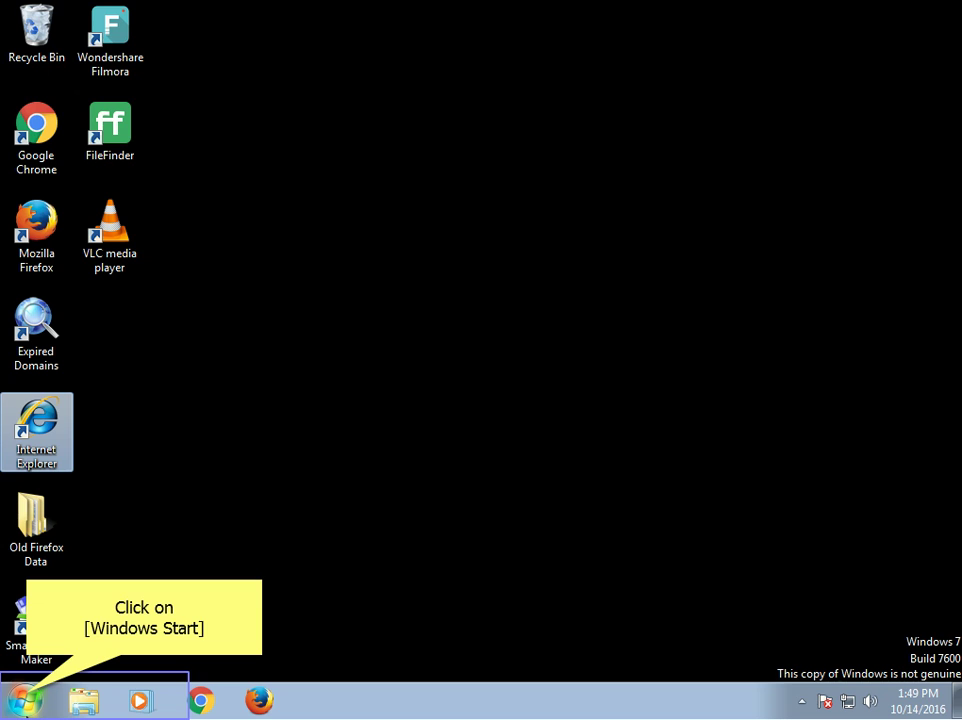
Restart Windows 7 from the Start menu's Shut down options
click(24, 700)
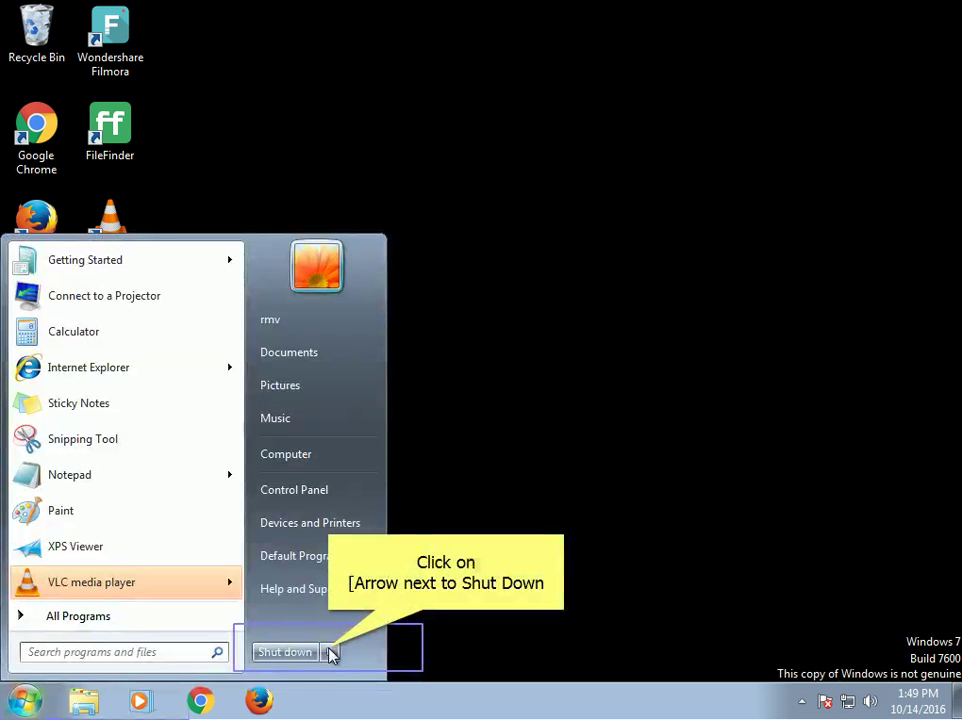
click(331, 652)
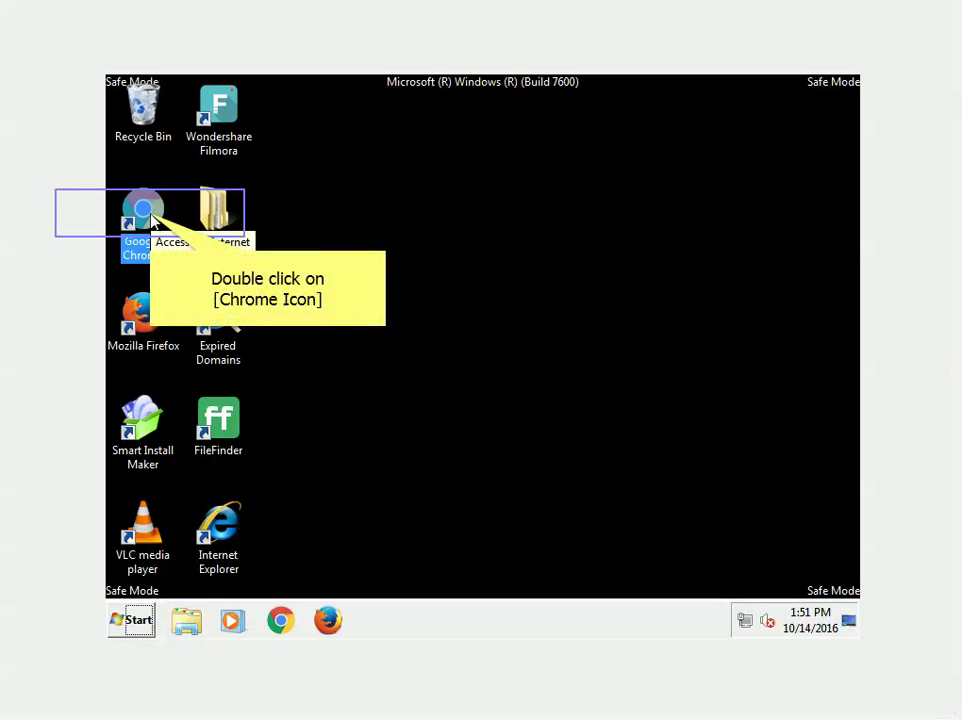
Launch Chrome, review its extensions keeping Google Slides, and open the Settings page
double_click(143, 212)
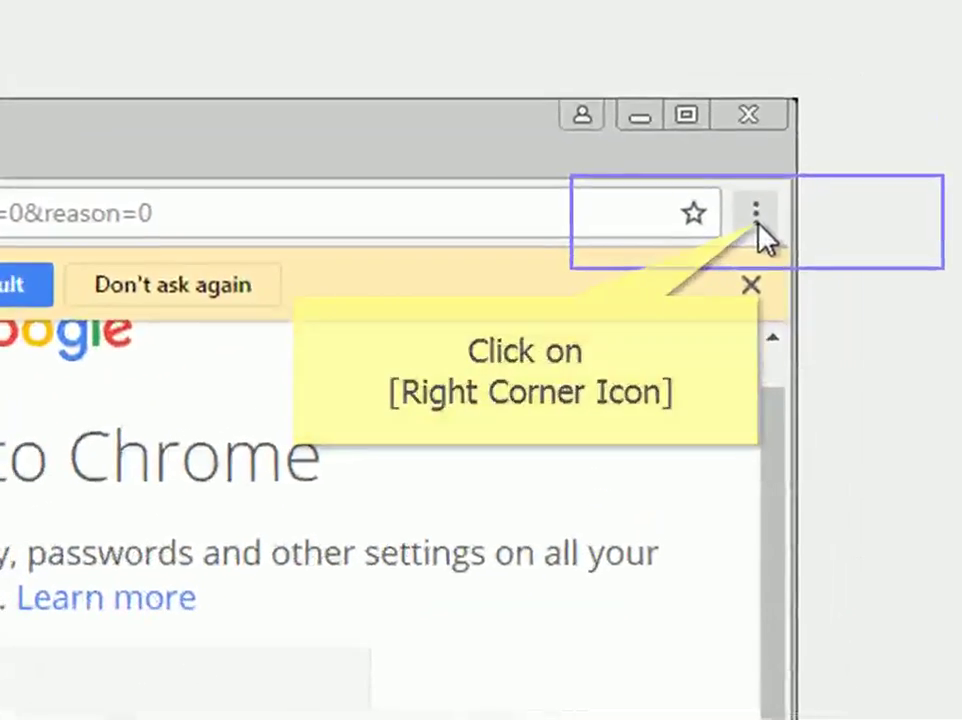
click(757, 212)
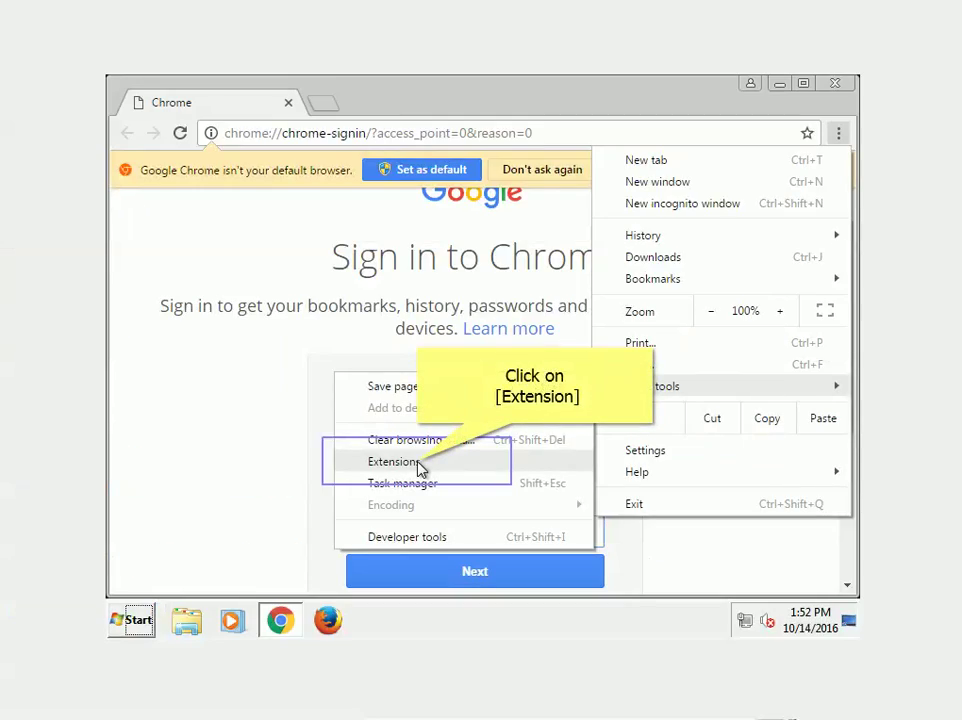
click(418, 462)
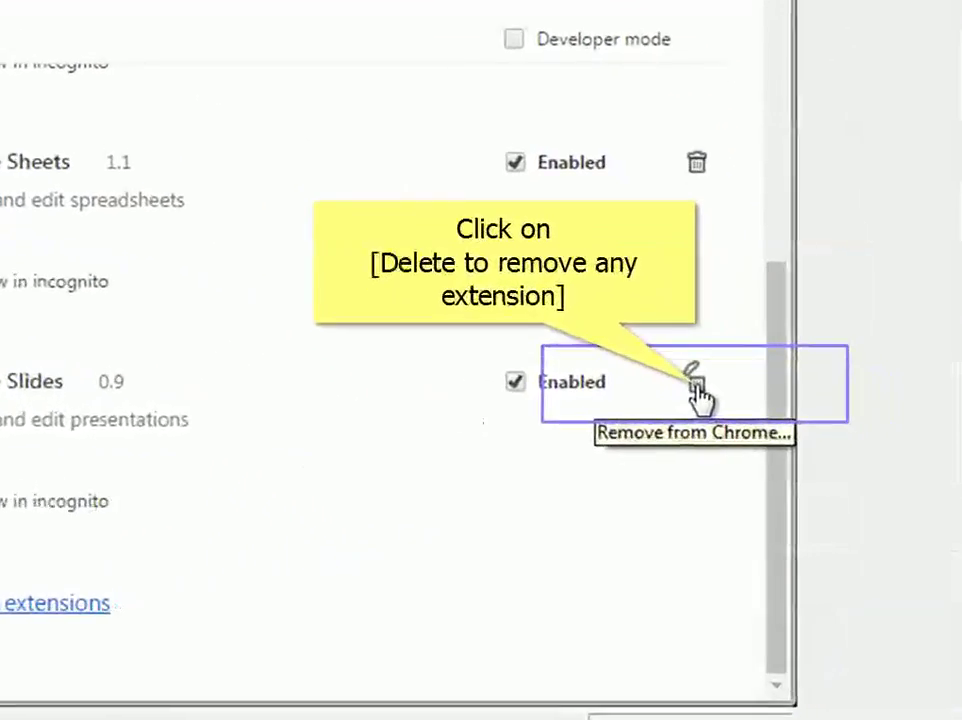
click(697, 385)
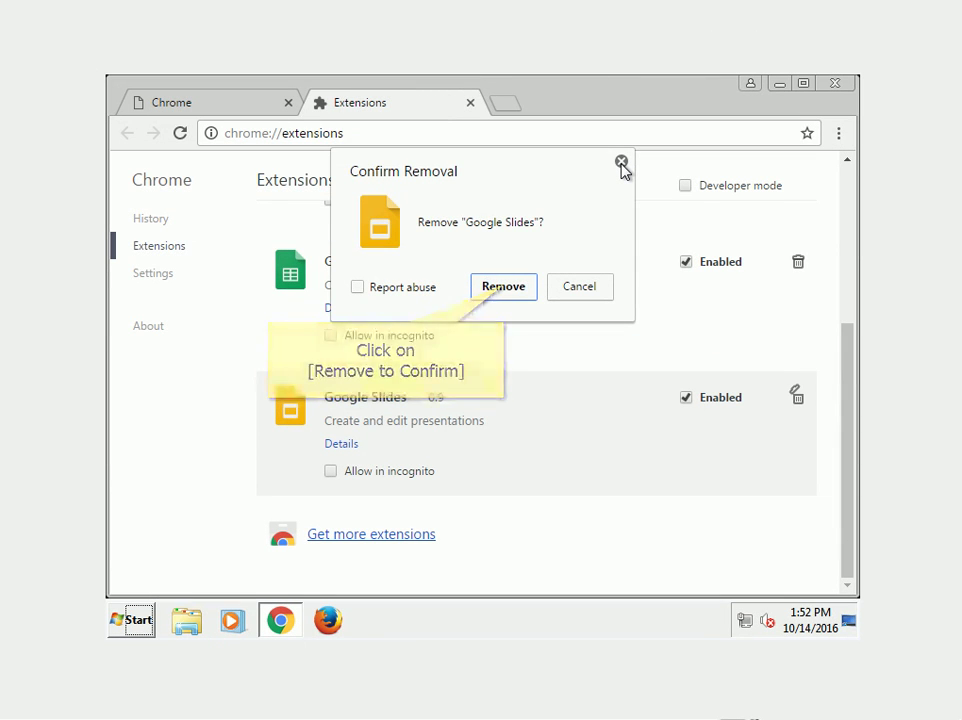
click(621, 163)
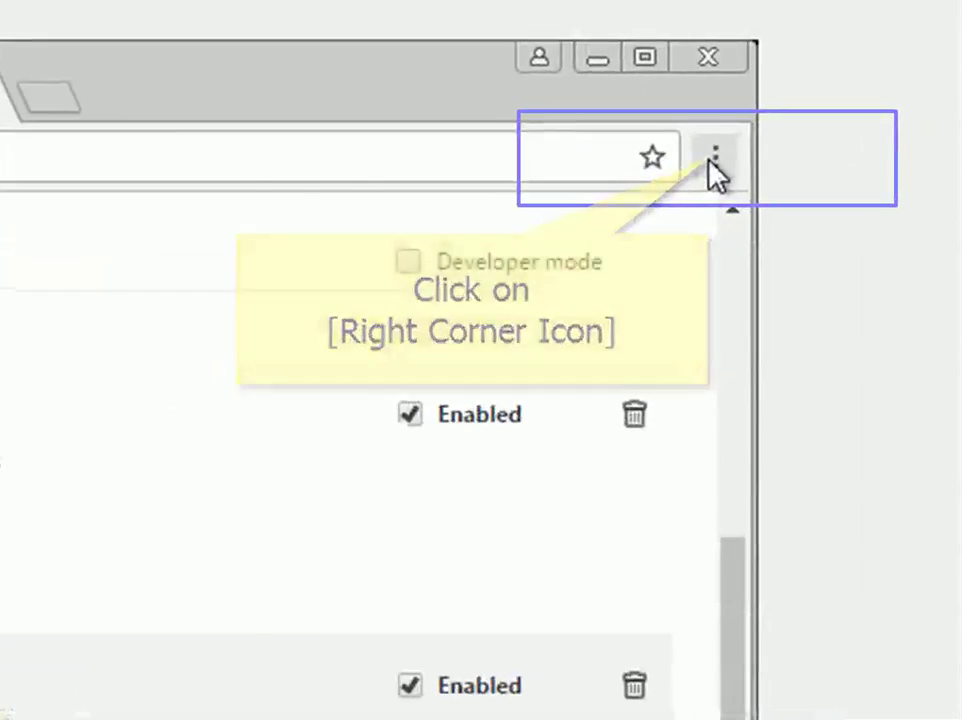
click(838, 133)
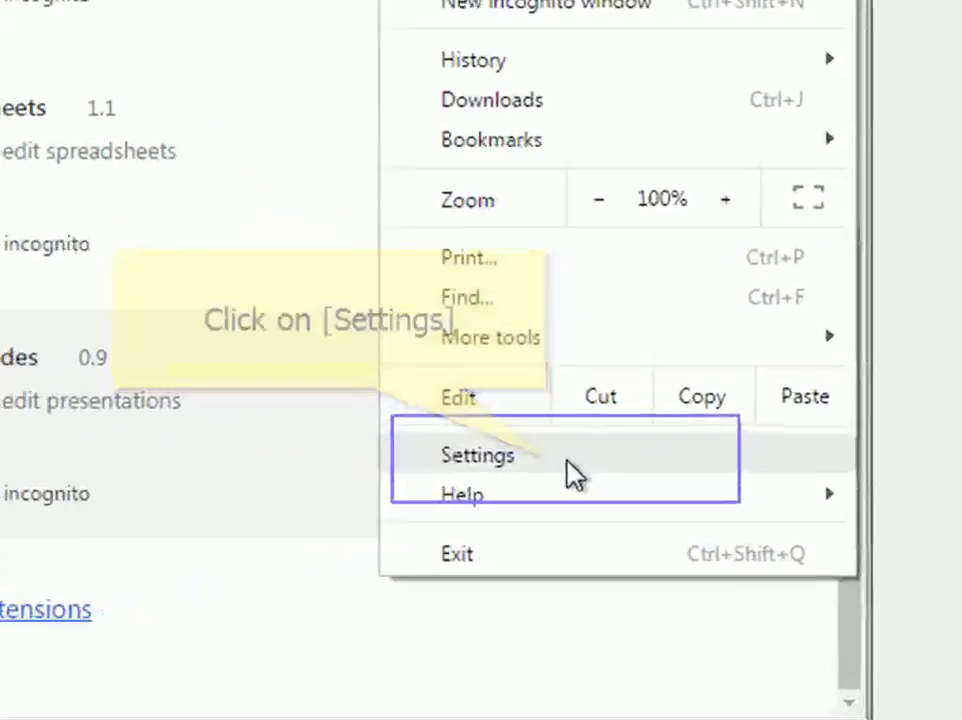
click(697, 460)
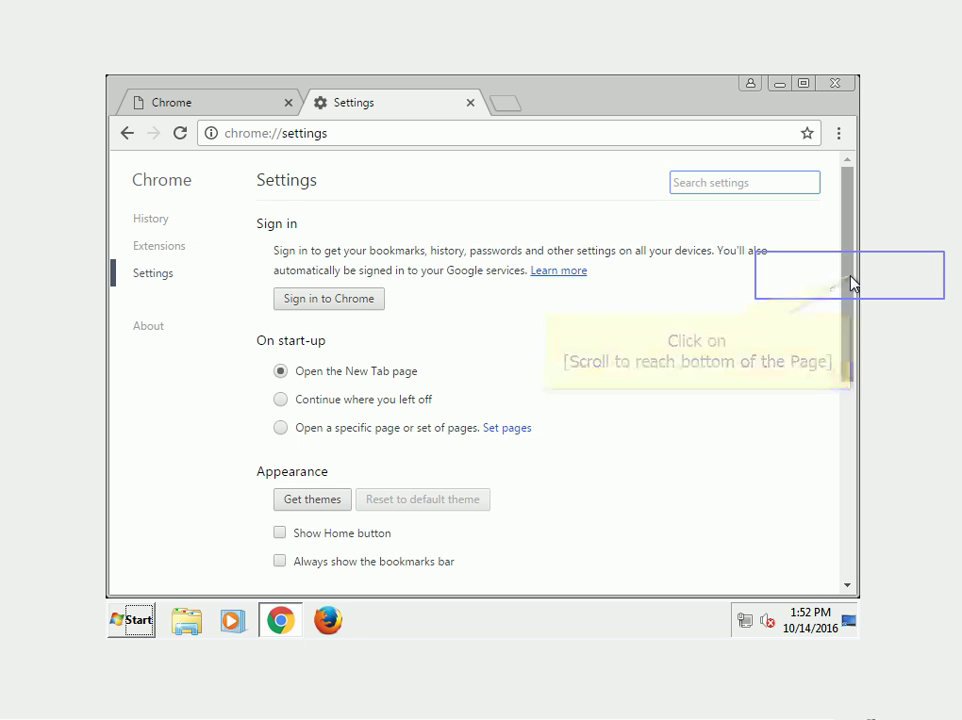
Reset Chrome's settings to defaults from the advanced settings section and confirm
scroll(850, 284, down, 10)
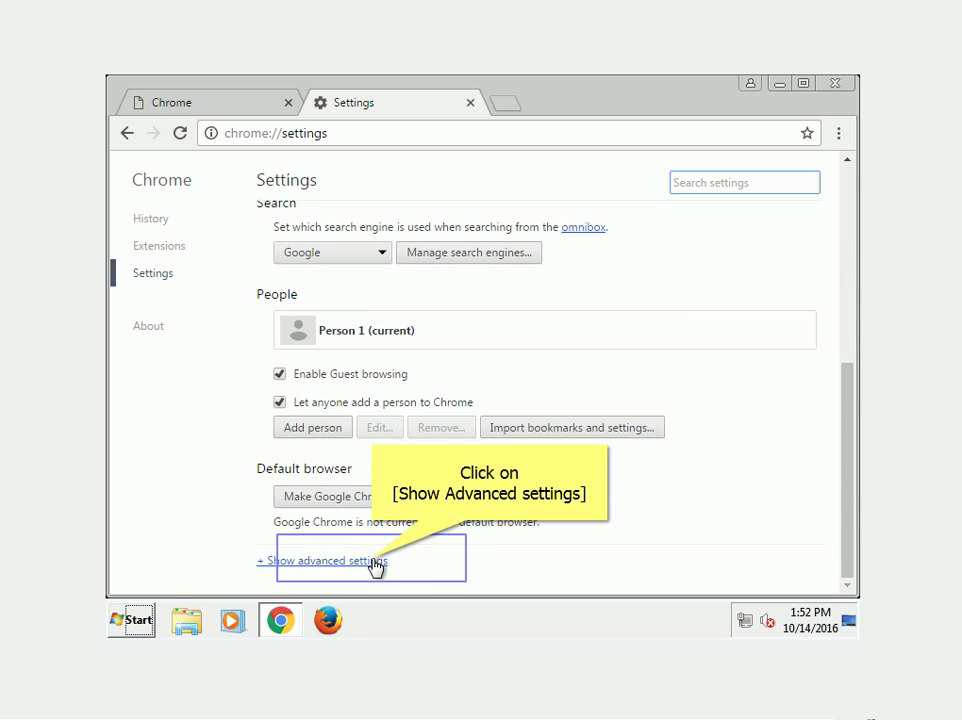
click(374, 565)
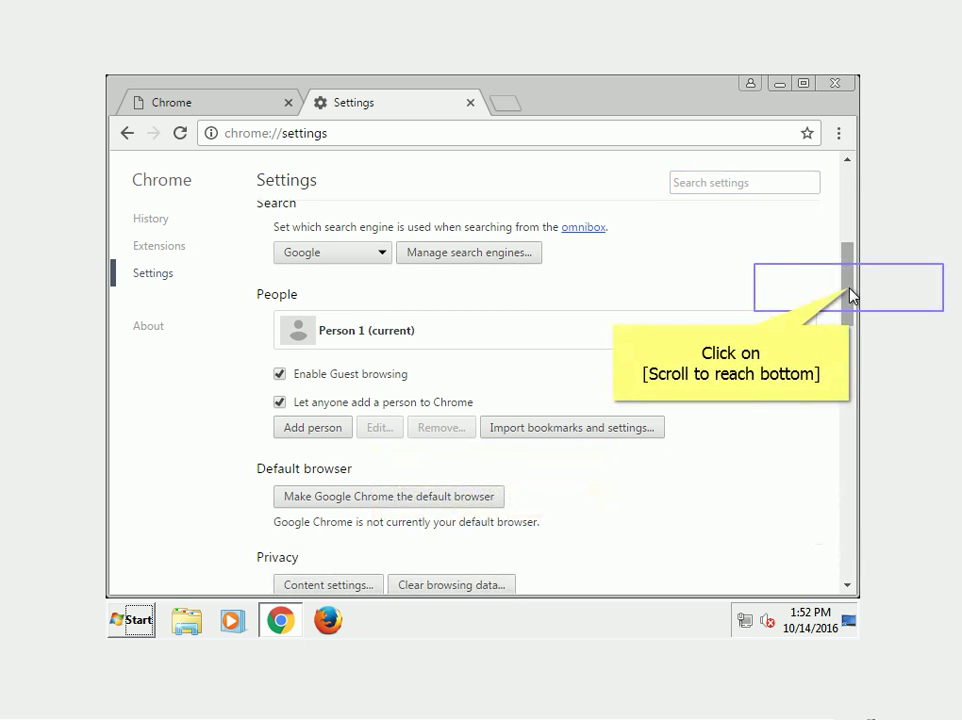
scroll(850, 295, down, 10)
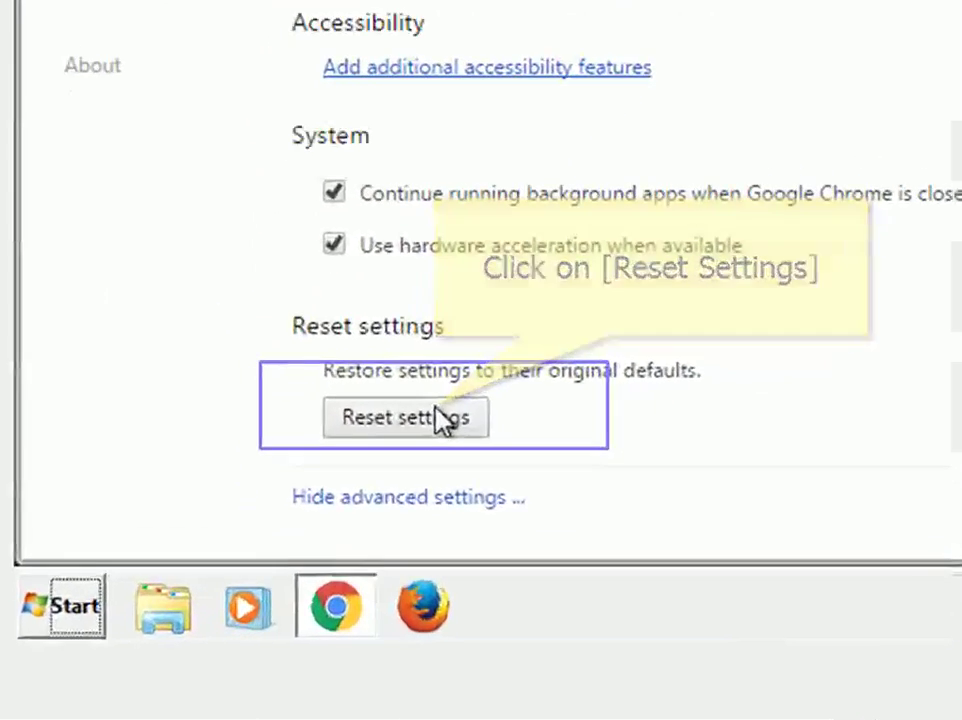
click(318, 517)
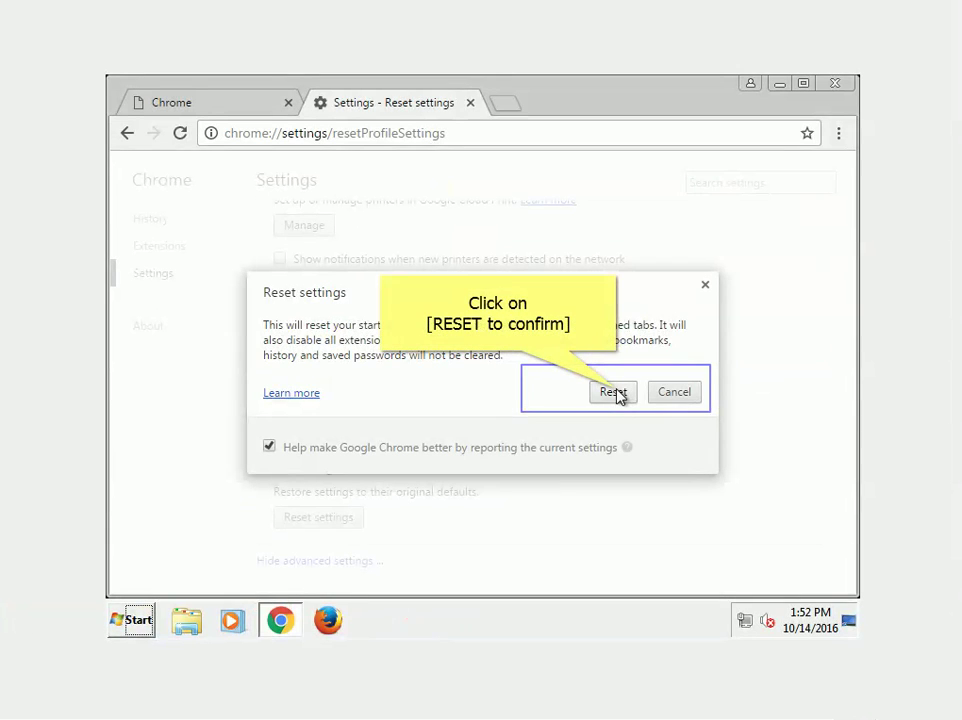
click(613, 392)
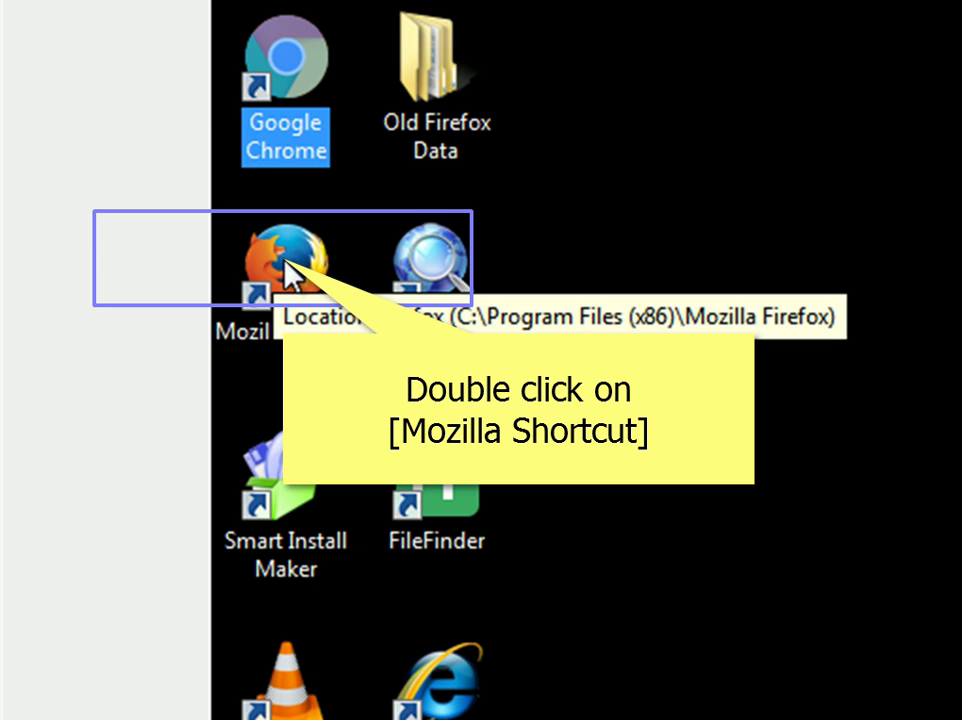
Launch Firefox and remove the Firefox Hotfix extension in the Add-ons Manager
double_click(288, 268)
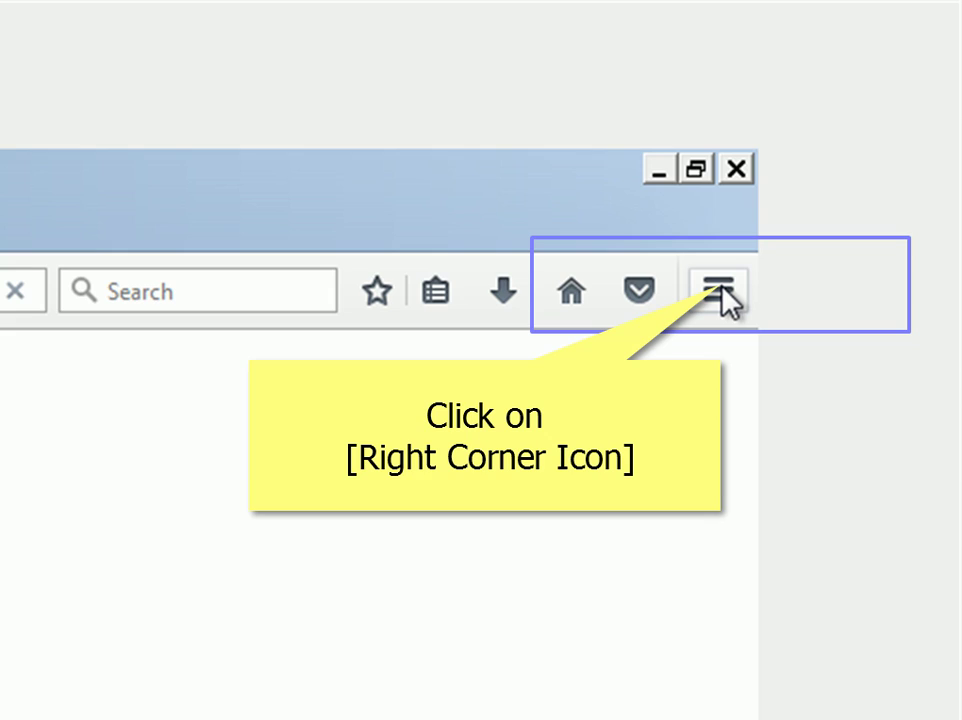
click(718, 290)
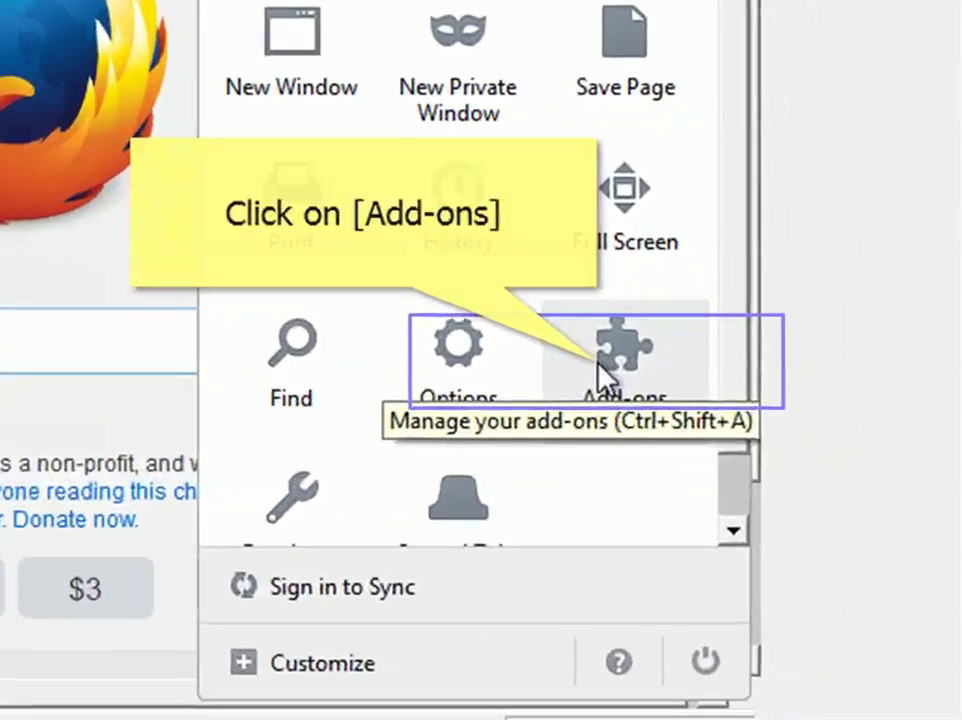
click(599, 364)
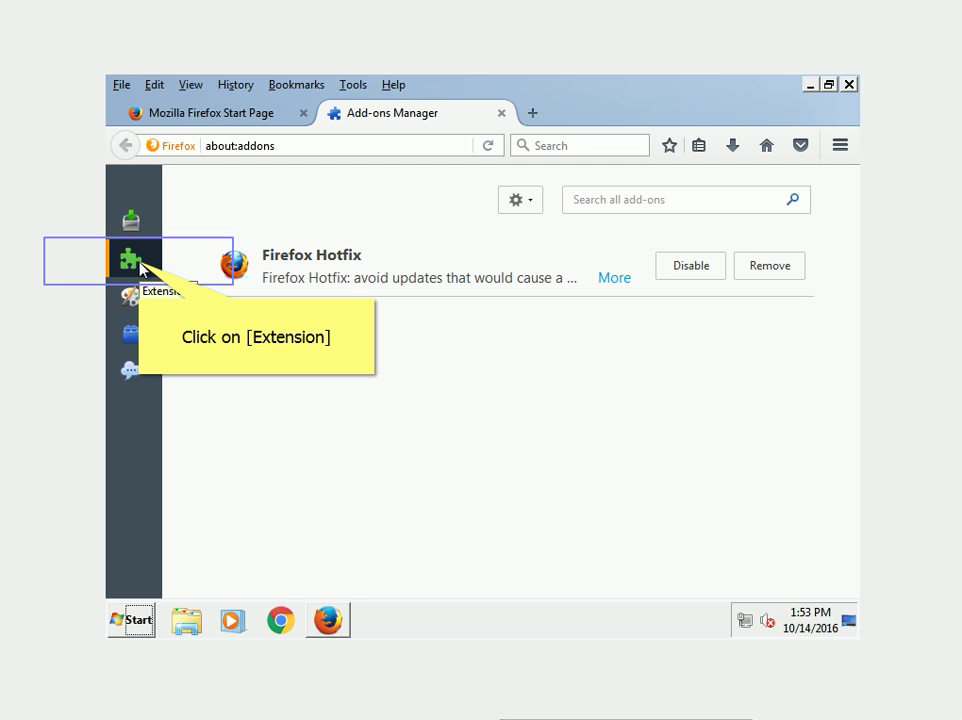
click(140, 265)
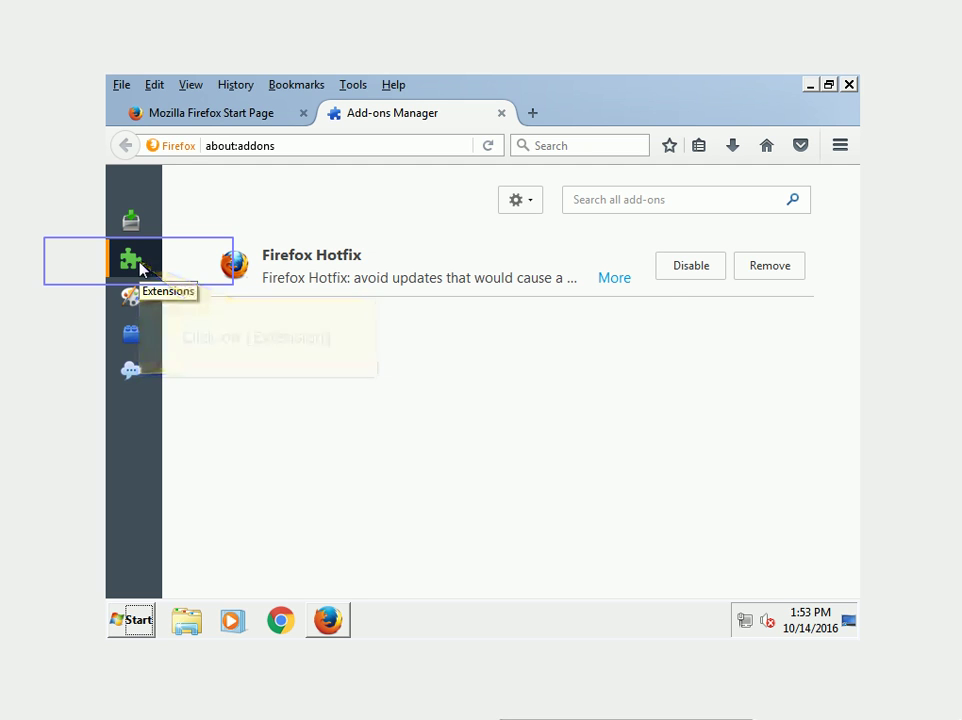
click(769, 272)
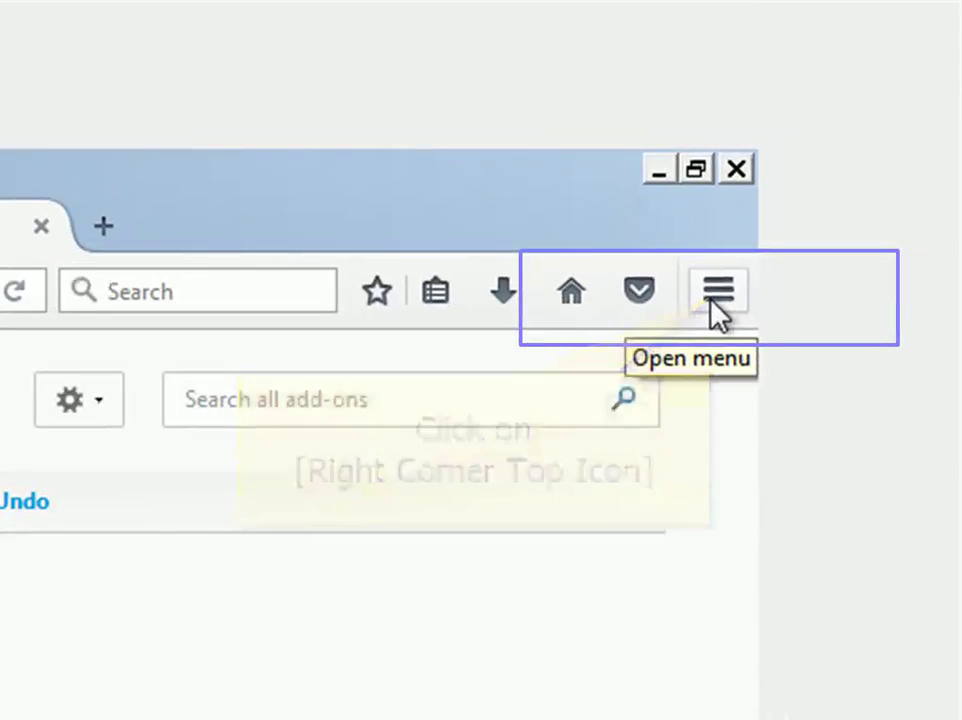
Refresh Firefox from Troubleshooting Information and finish the Import Wizard for the kept data
click(717, 292)
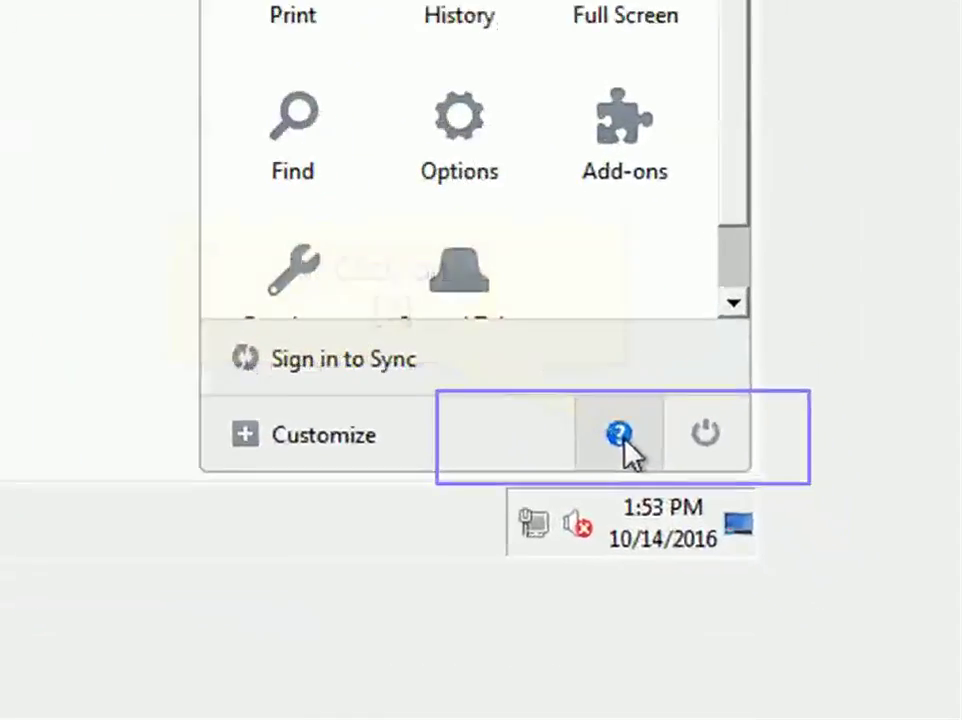
click(789, 577)
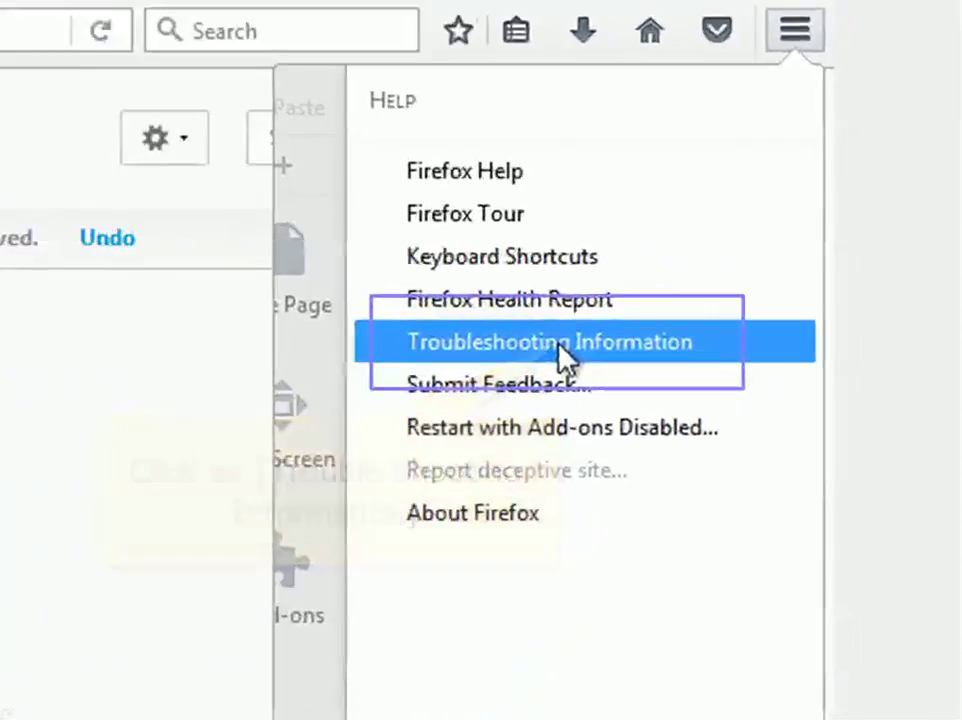
click(686, 318)
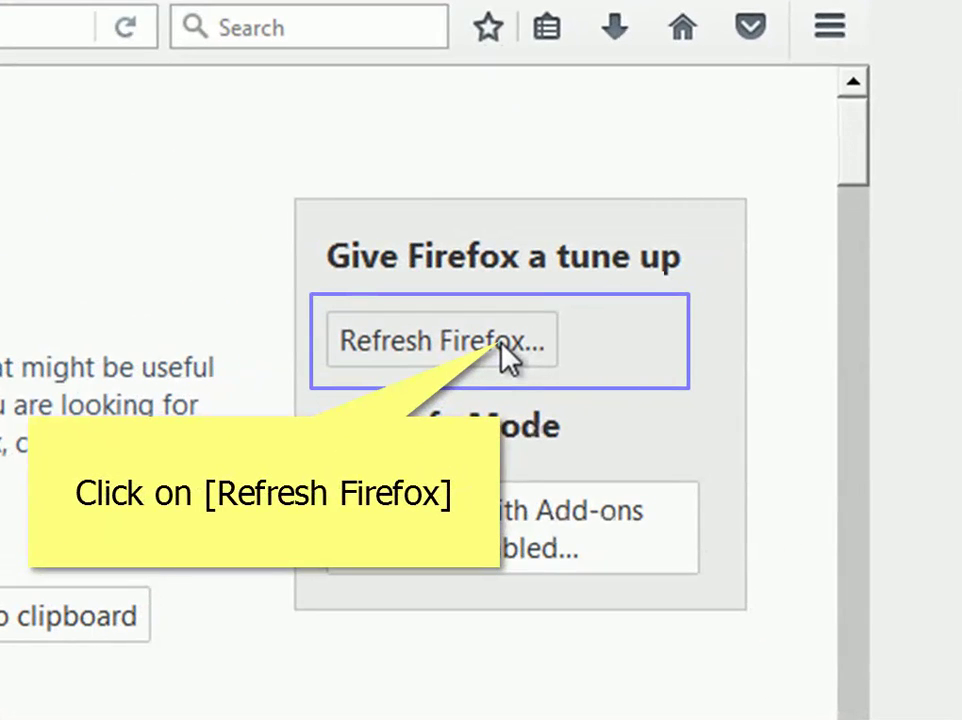
click(499, 343)
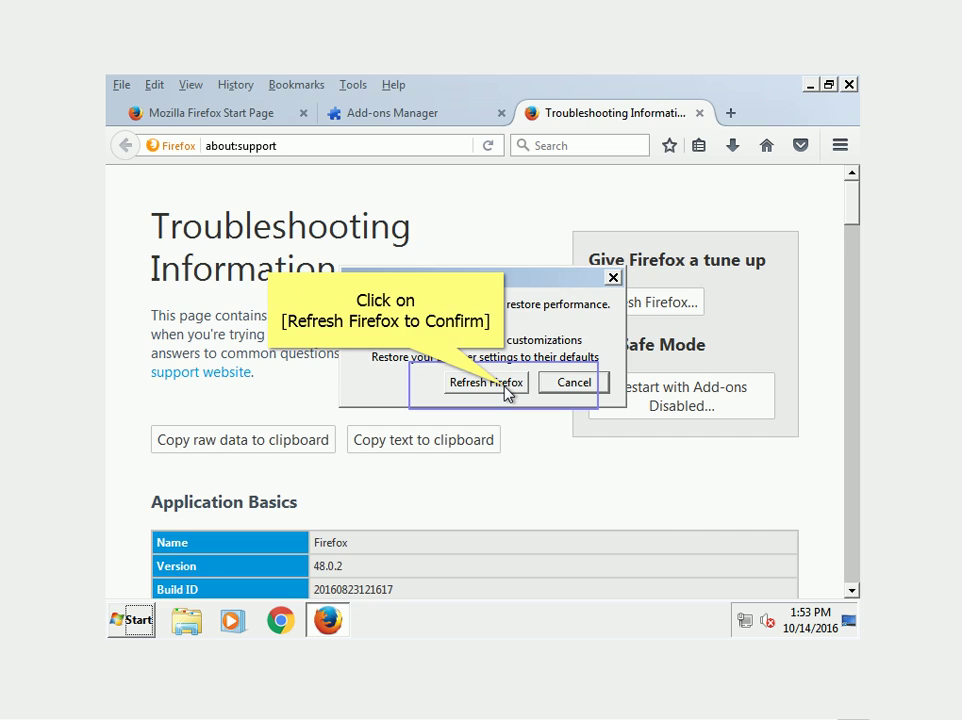
click(505, 390)
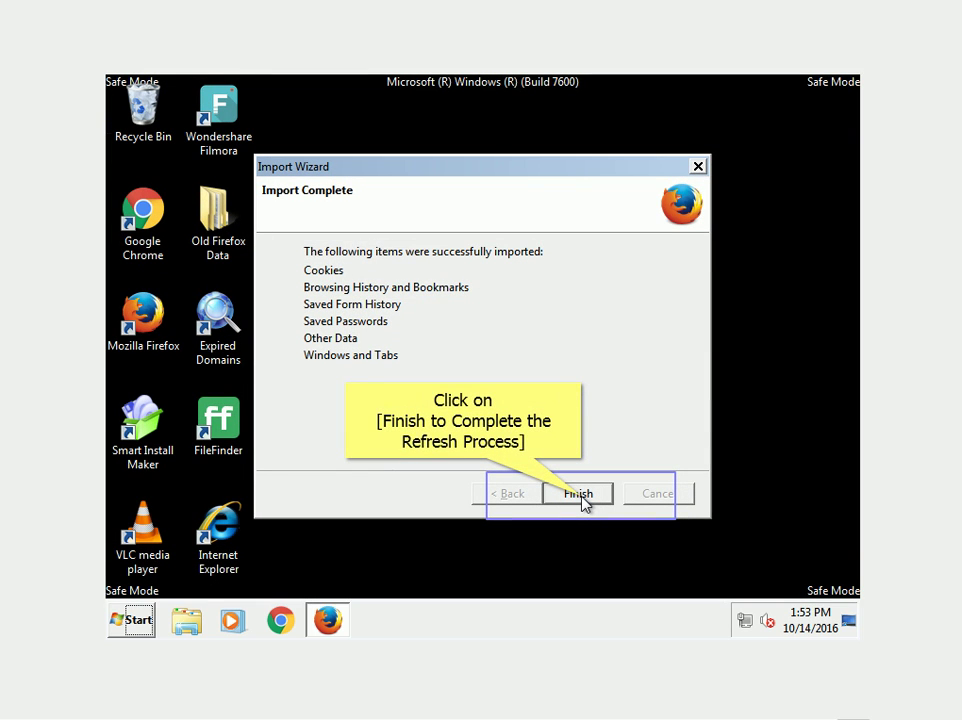
click(579, 494)
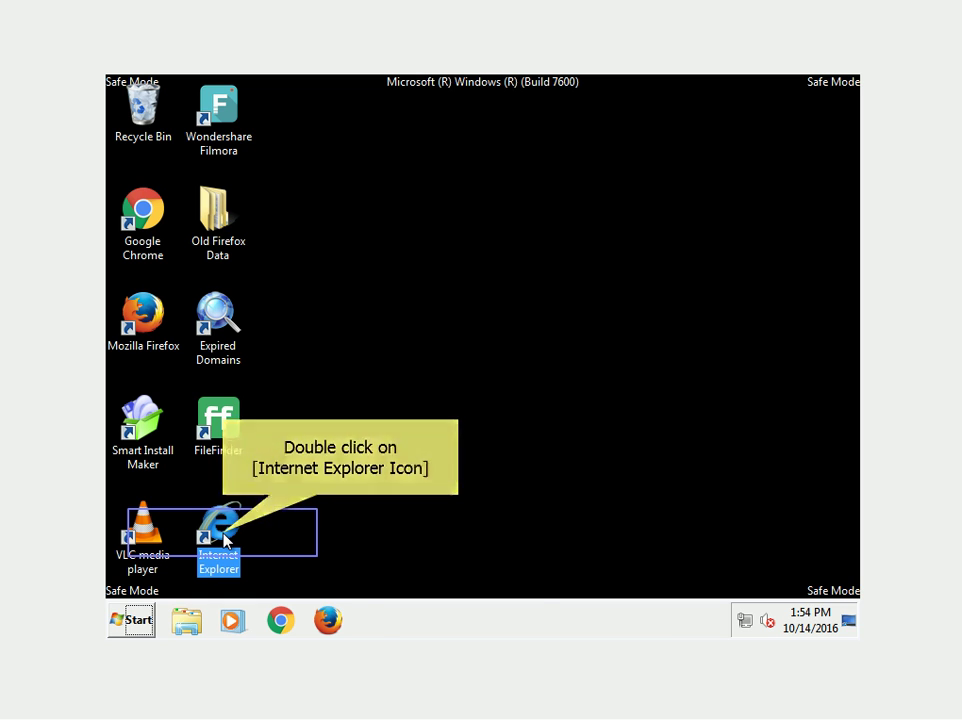
Launch Internet Explorer and check Manage Add-ons for loaded toolbars or extensions
double_click(224, 540)
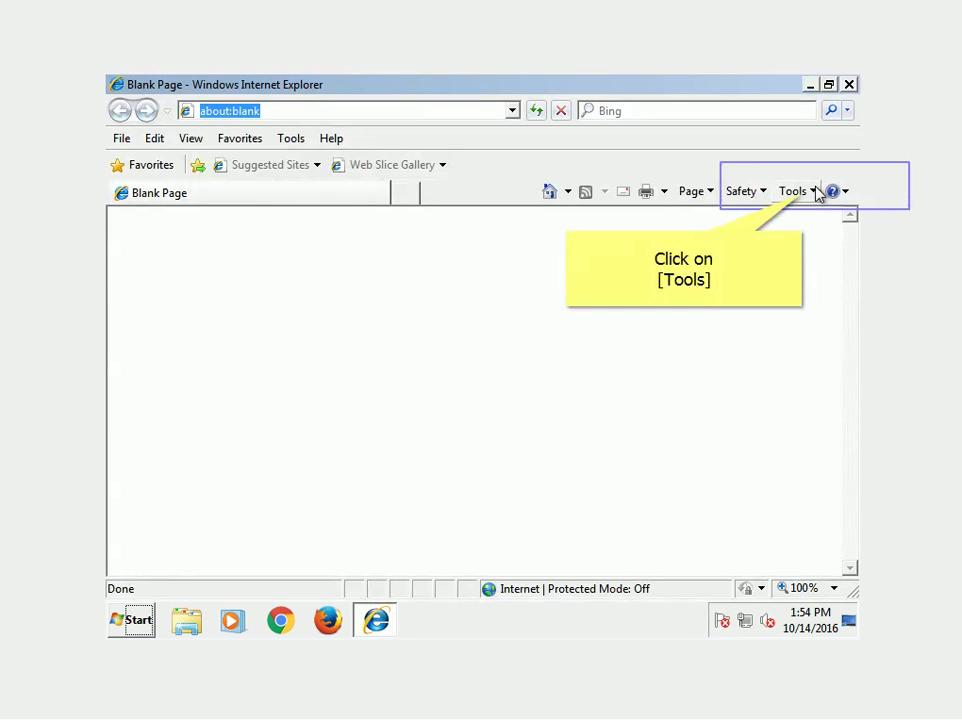
click(815, 192)
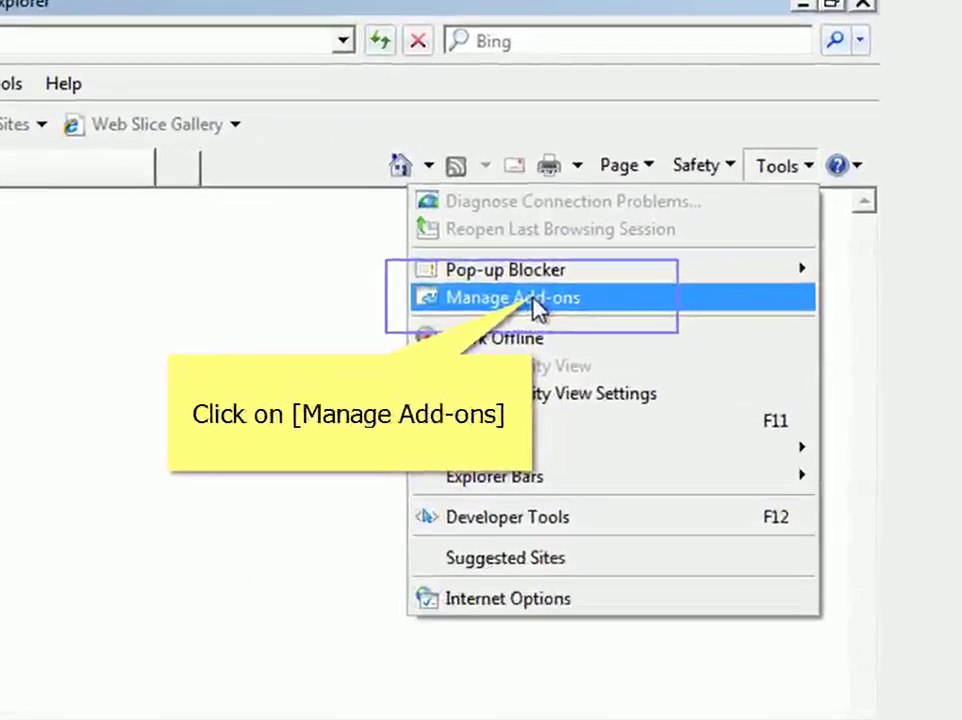
click(535, 300)
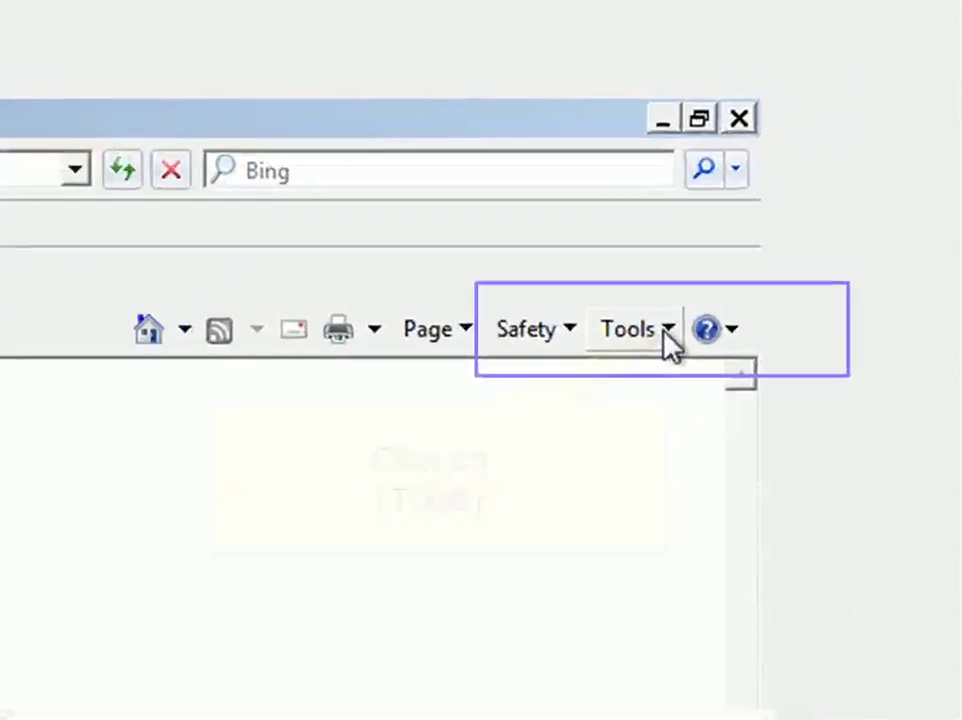
click(811, 194)
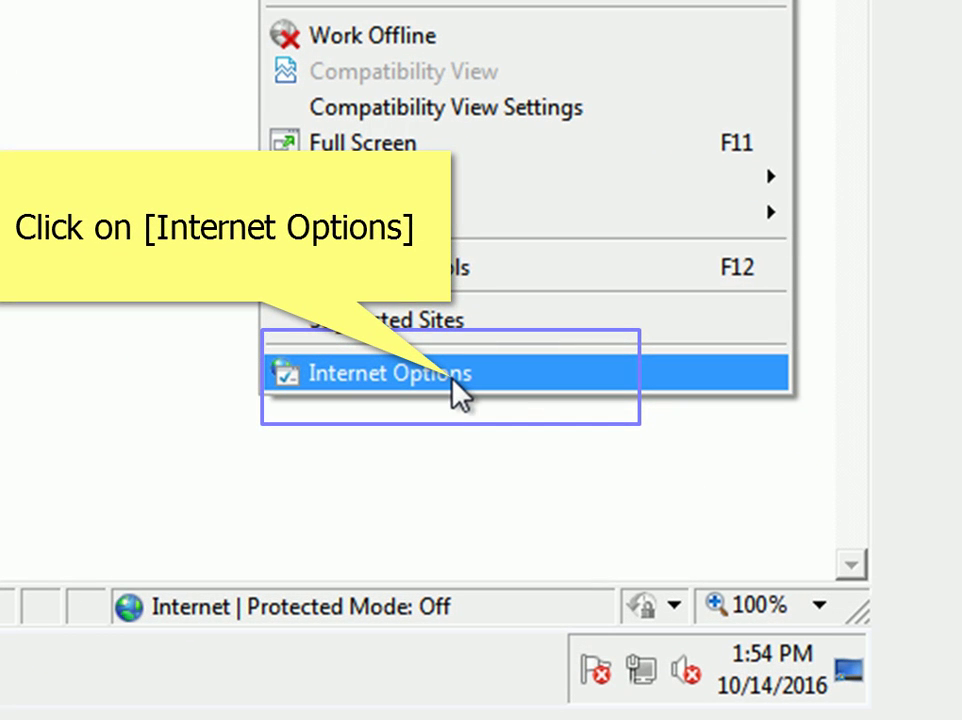
Reset all Internet Explorer settings to defaults via Internet Options' Advanced tab, accepting the restart notice
click(451, 380)
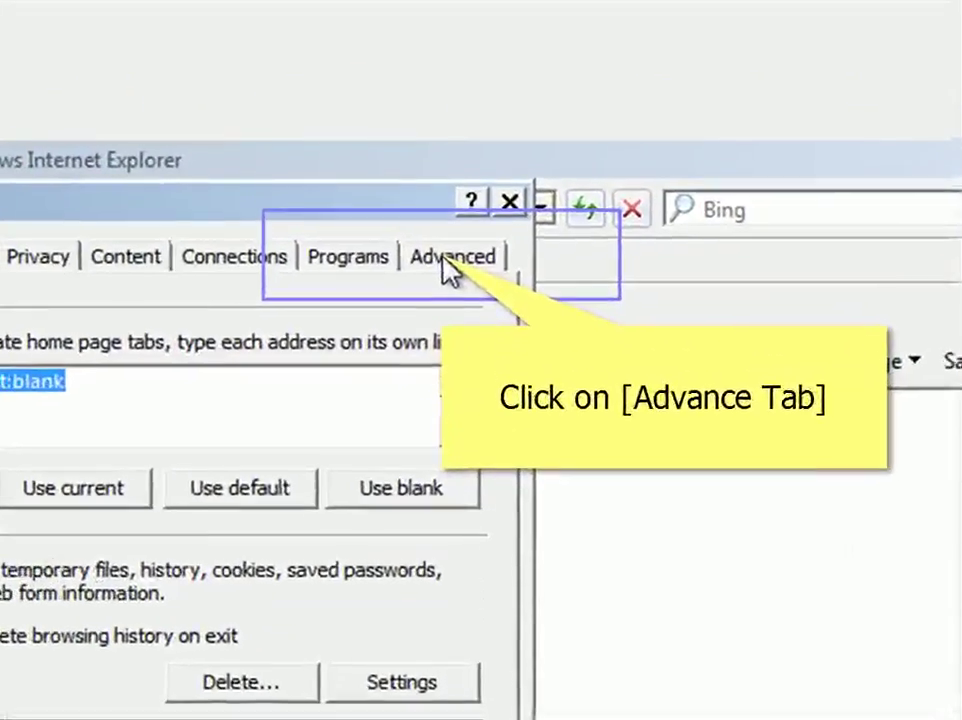
click(450, 262)
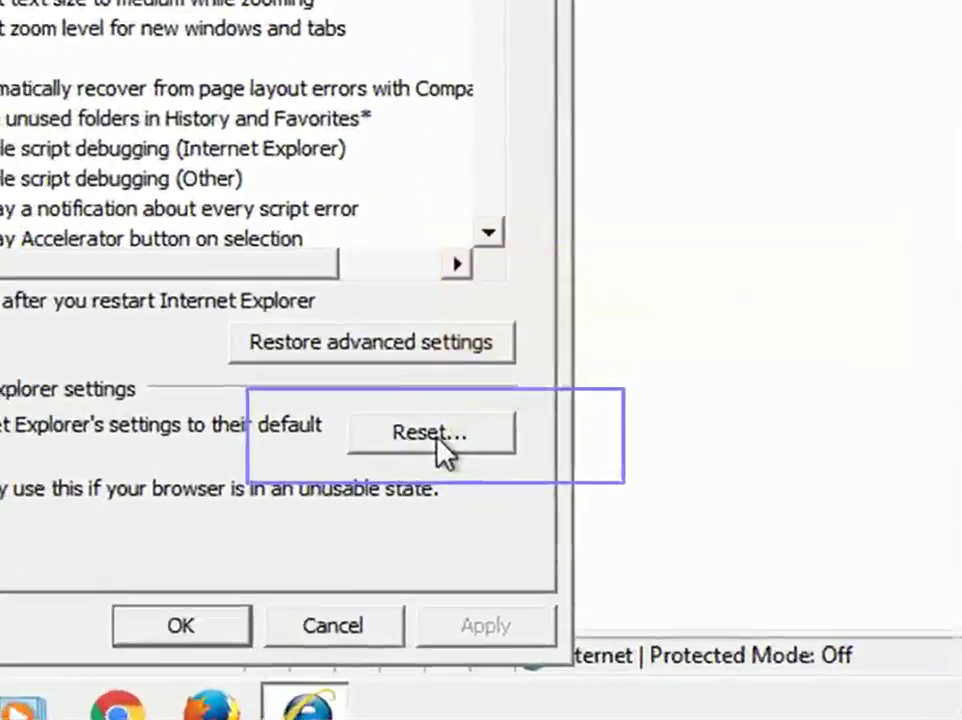
click(440, 481)
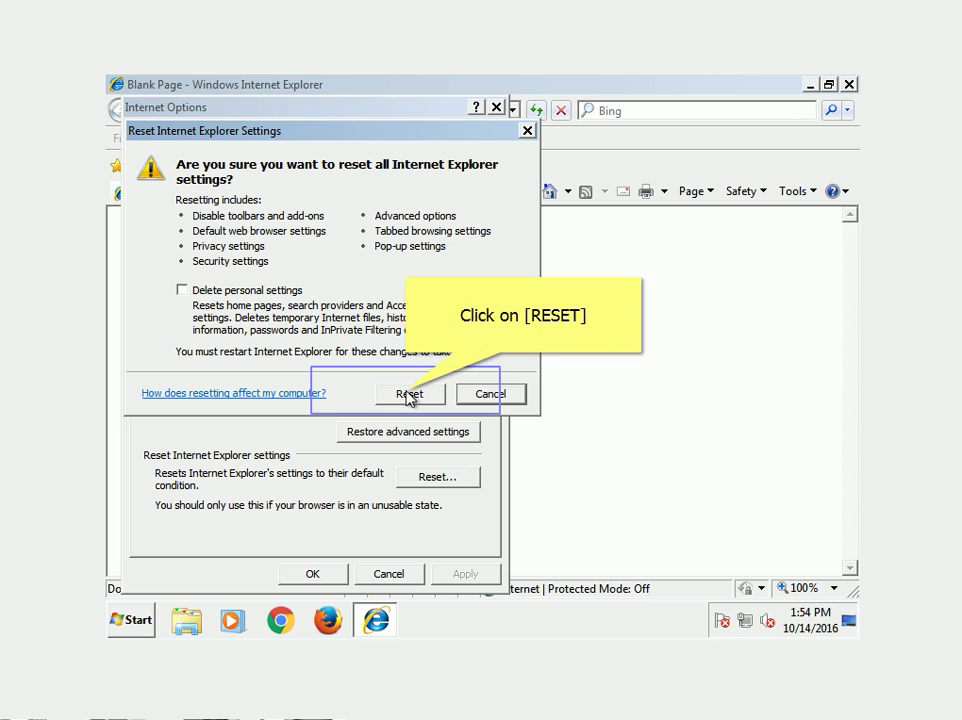
click(410, 395)
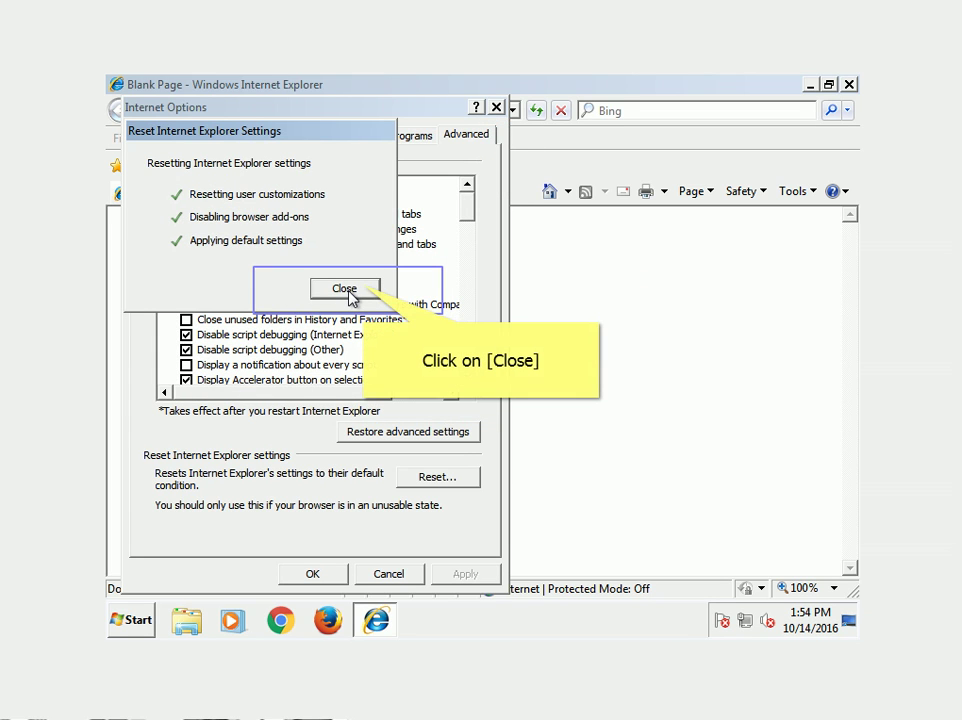
click(345, 289)
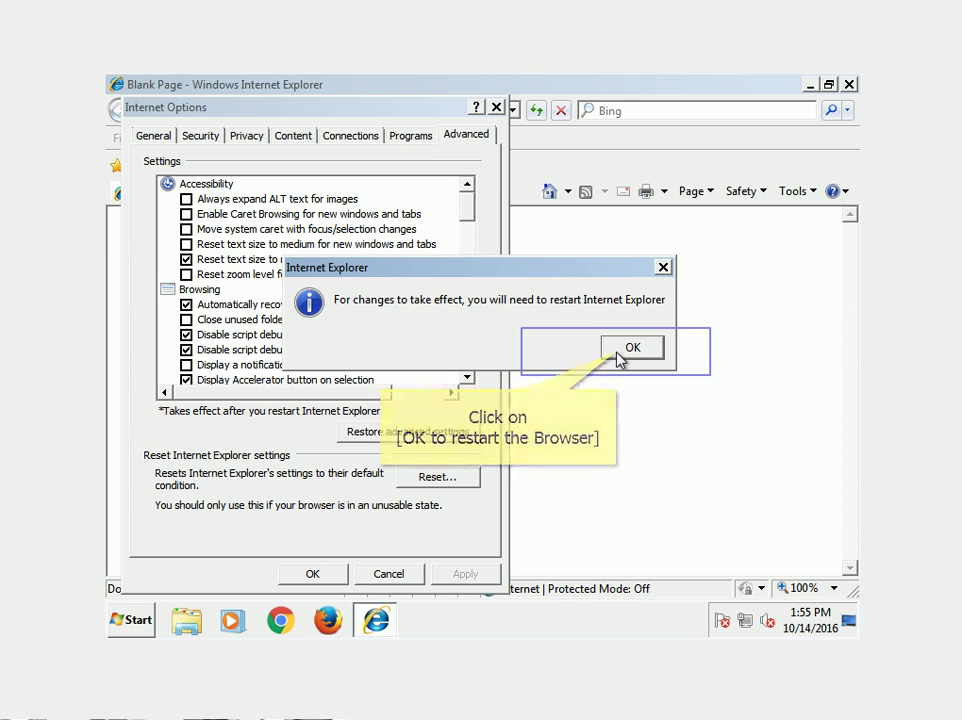
click(628, 350)
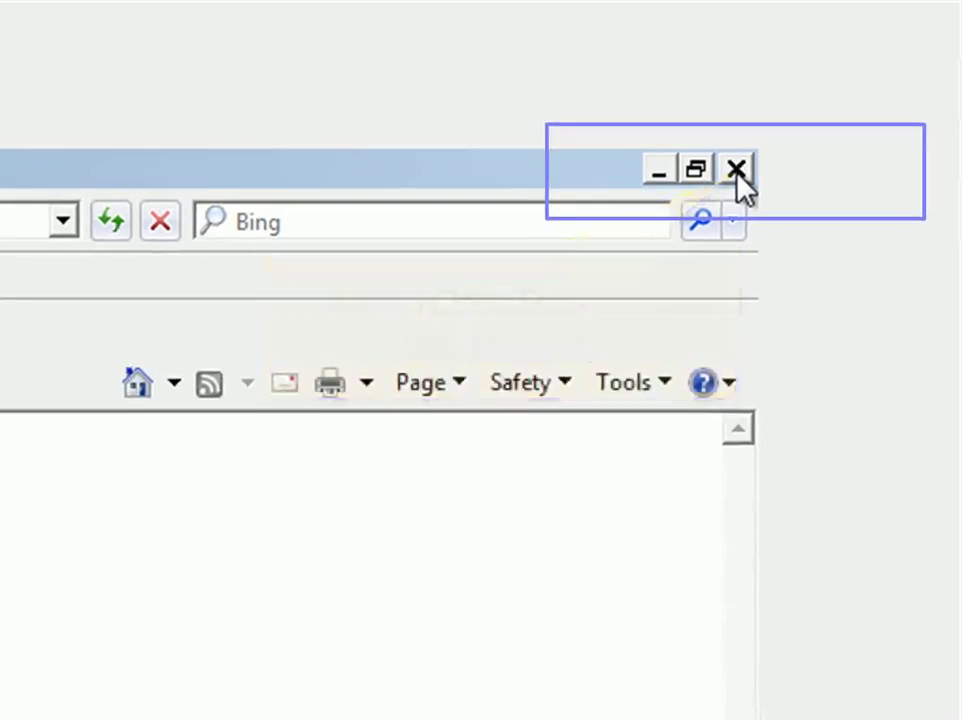
Close Internet Explorer and go to the Start menu's Restart option to leave Safe Mode
click(849, 85)
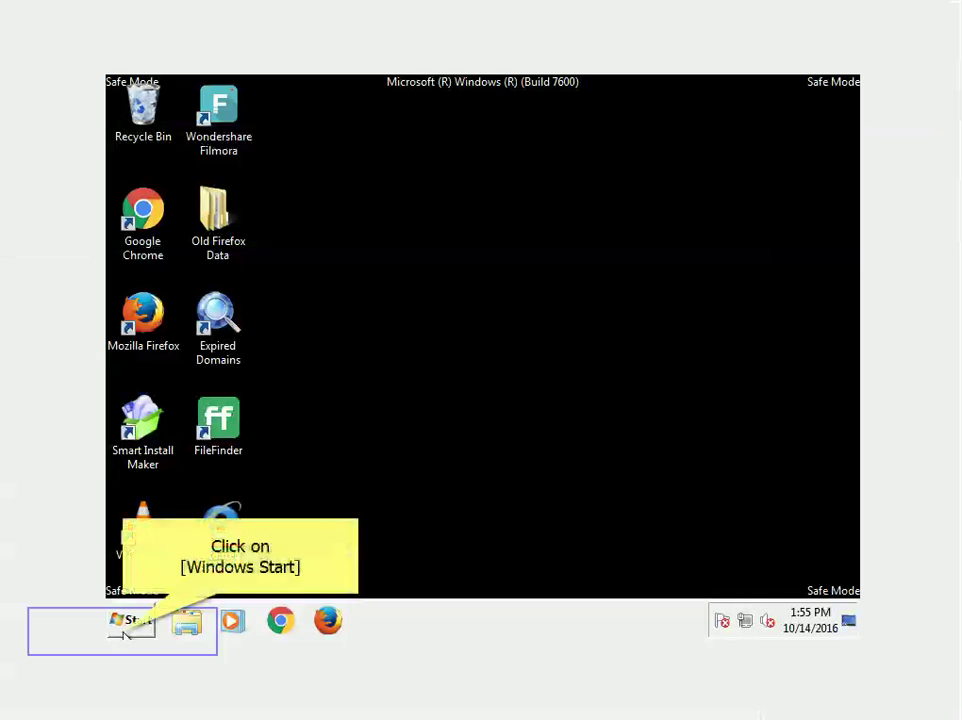
click(125, 628)
mouse_move(431, 578)
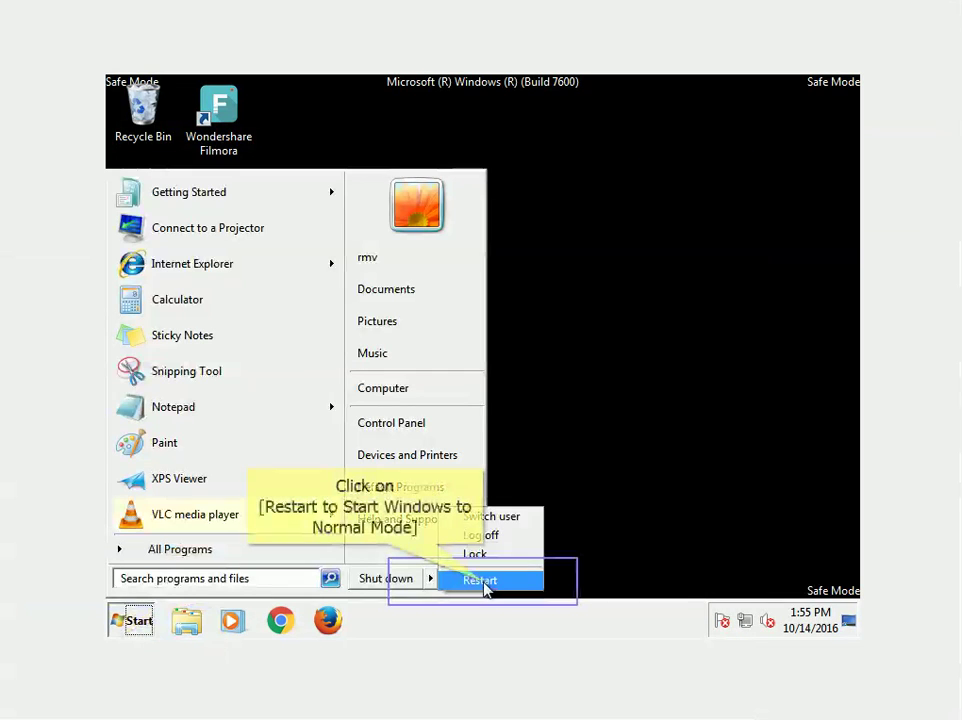